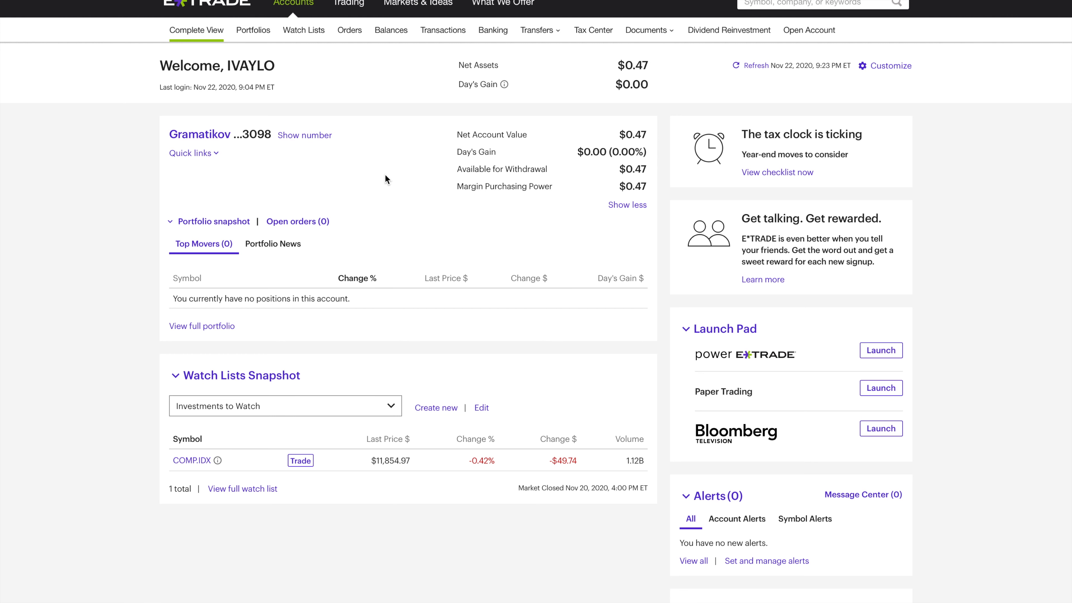
Step: Open the stock trade order form for the brokerage account
scroll(385, 179, "down", 5)
scroll(385, 179, "up", 5)
mouse_move(346, 6)
mouse_move(423, 5)
left_click(216, 154)
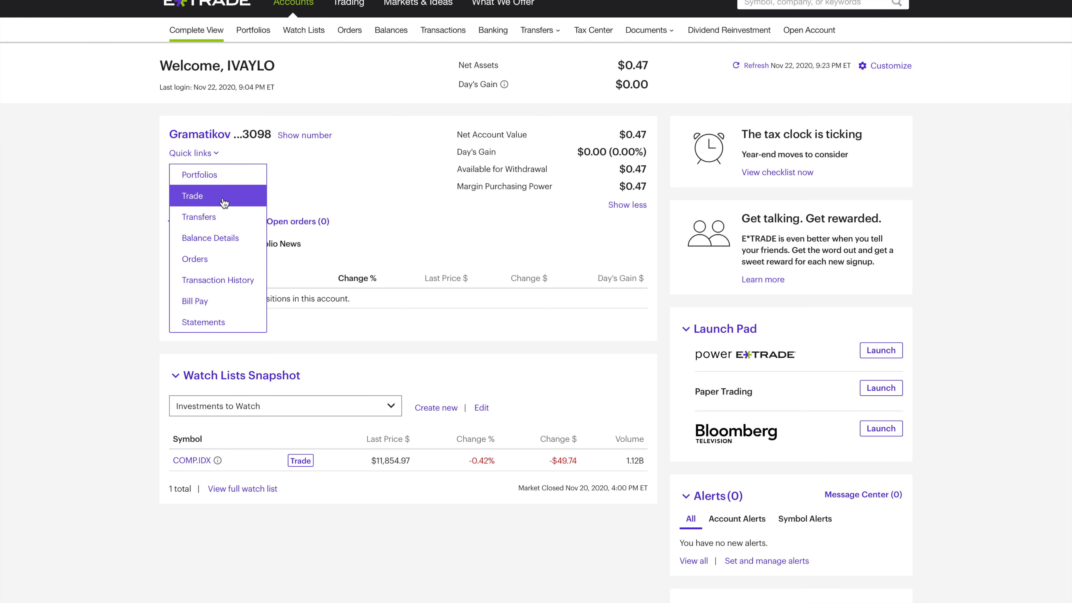
left_click(215, 205)
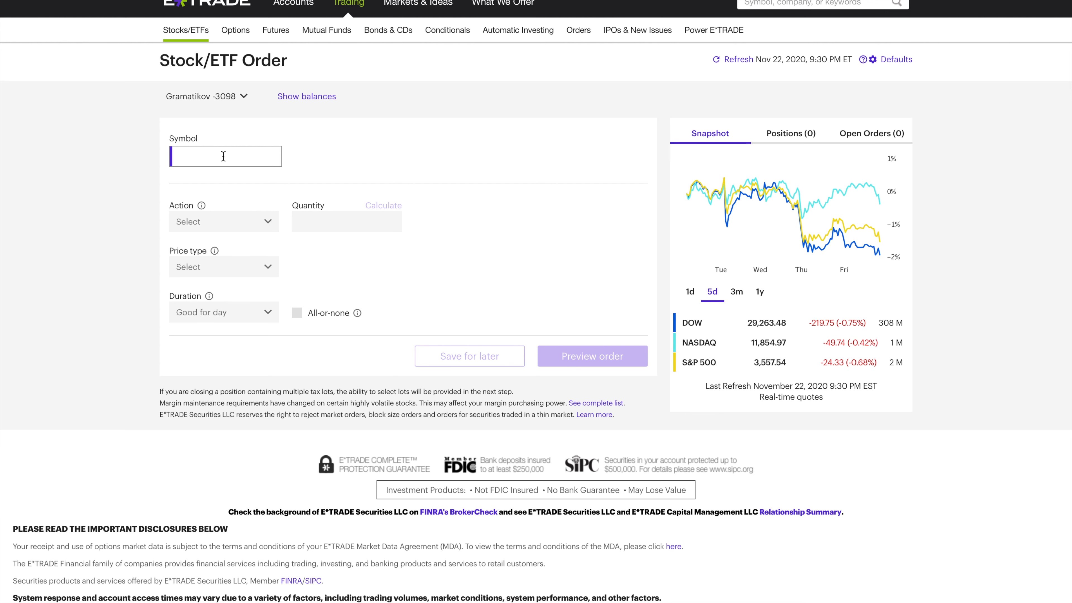
Step: Load the Apple quote into the stock order with the symbol AAPL
type("AAPL")
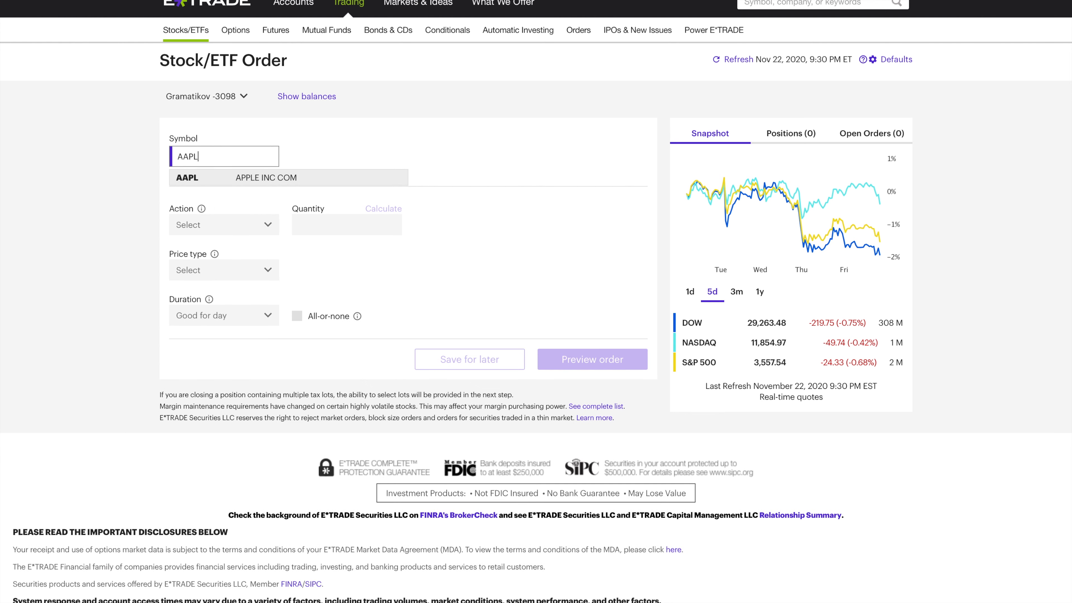
key("BackSpace")
key("BackSpace")
key("BackSpace")
key("BackSpace")
type("All")
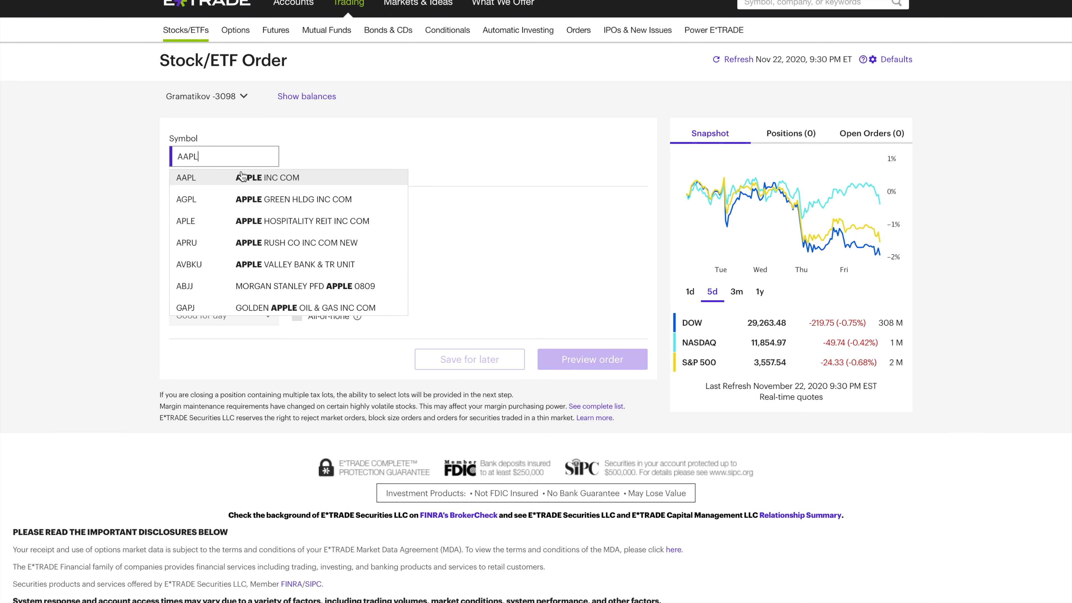
key("Return")
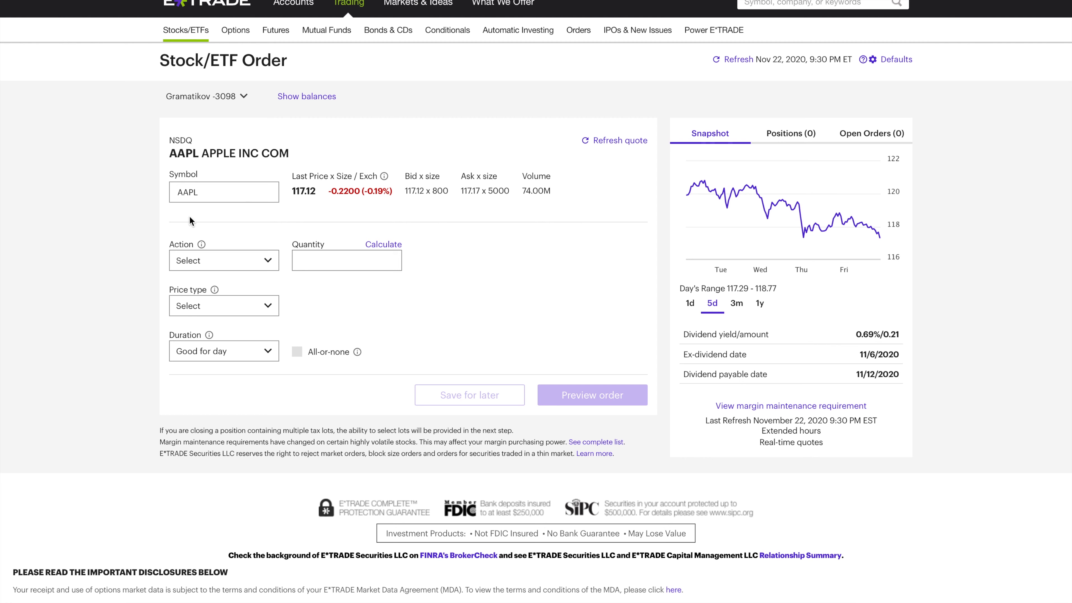
Step: Set the Apple order's action to Buy and its quantity to 20
left_click(269, 260)
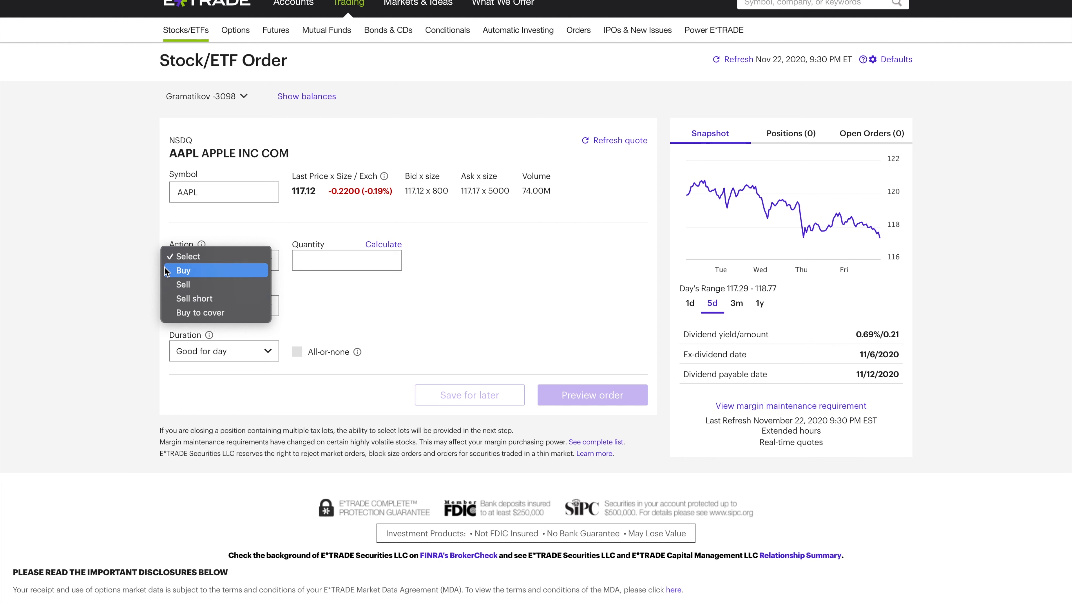
left_click(199, 275)
left_click(318, 261)
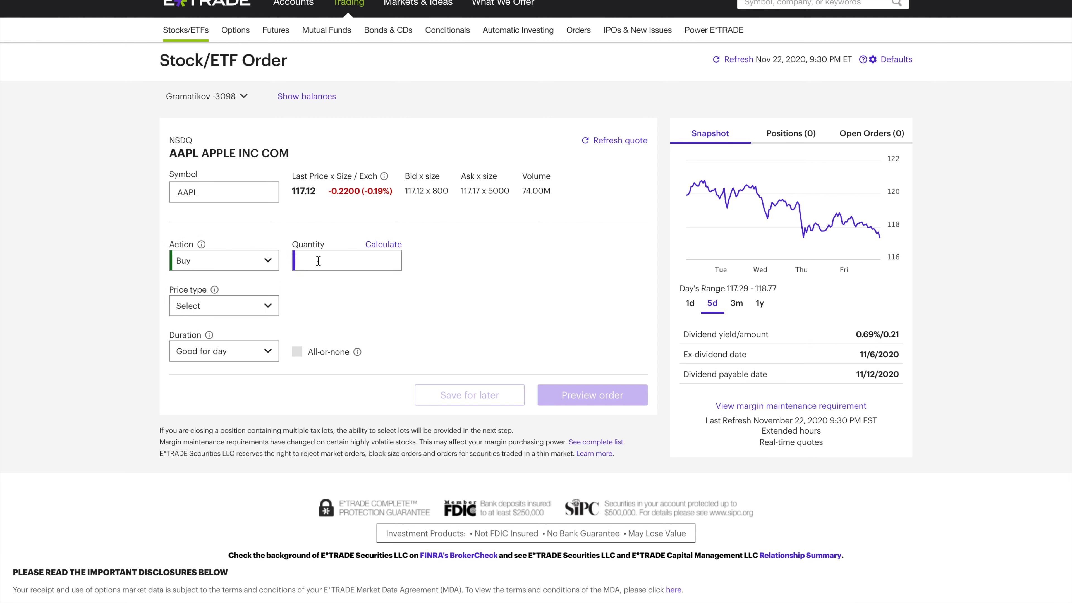
type("20")
left_click(461, 259)
Step: Calculate the share quantity for a $1000 investment and apply it to the order
left_click(388, 244)
type("100")
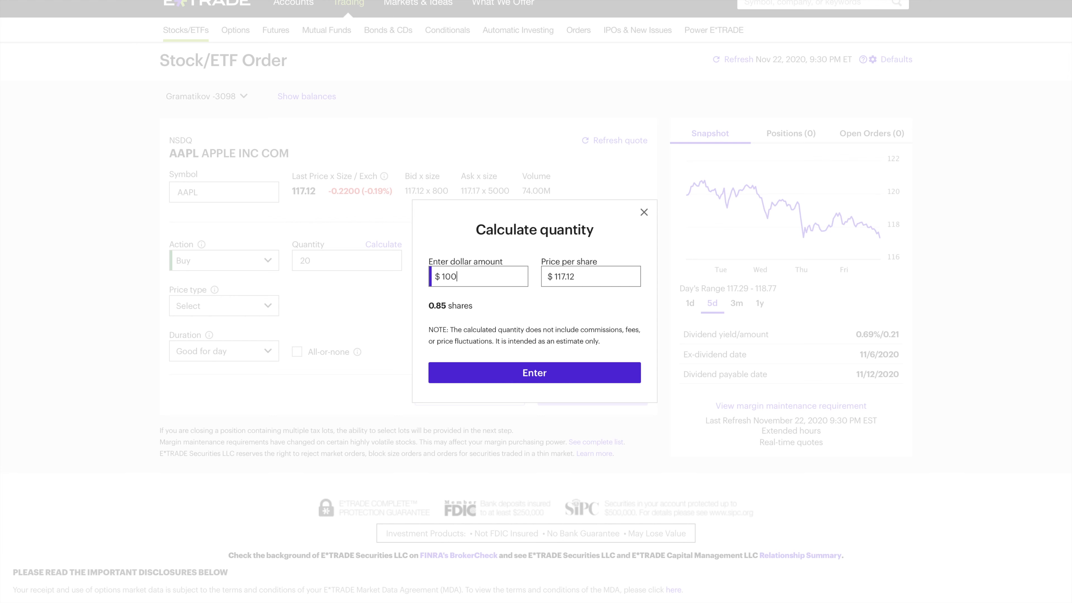
double_click(474, 276)
type("1000")
left_click(514, 298)
left_click(524, 373)
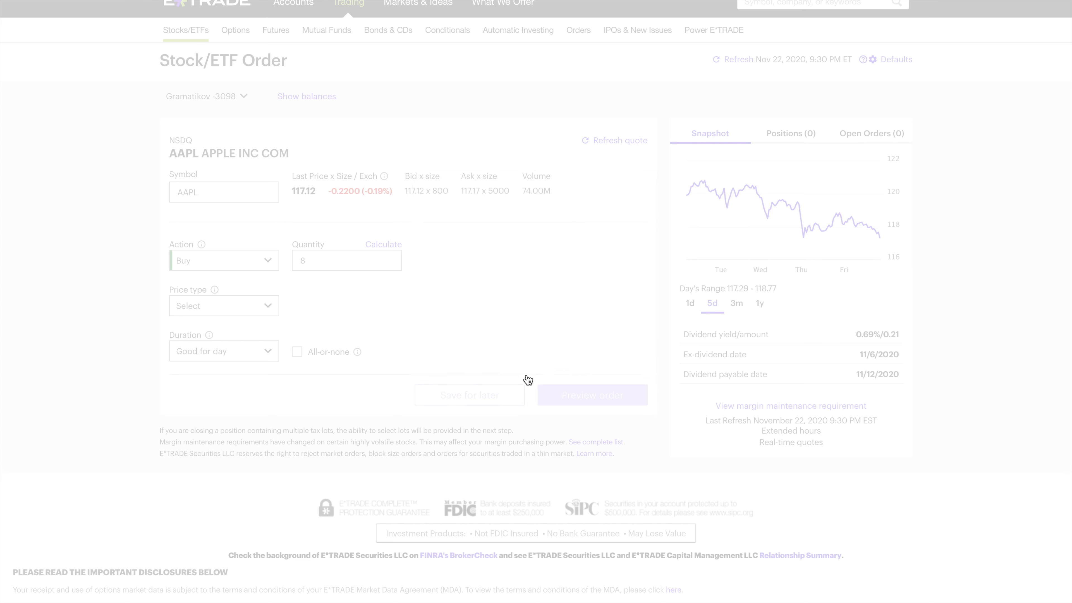
Step: Replace the calculated quantity with 20 shares and choose Market as the price type
left_click(317, 262)
type("20")
key("Tab")
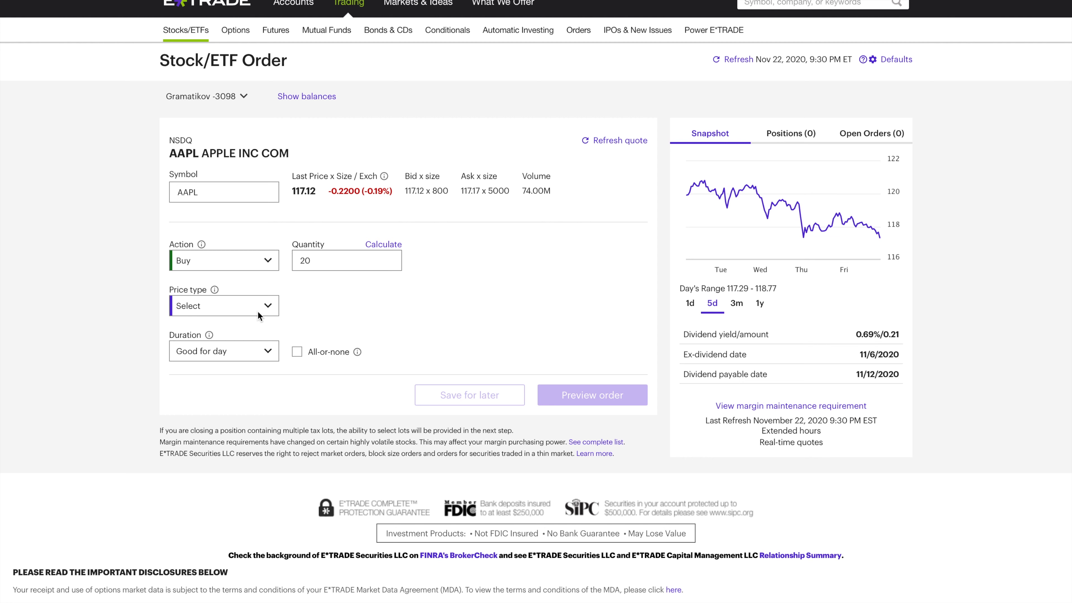
left_click(272, 309)
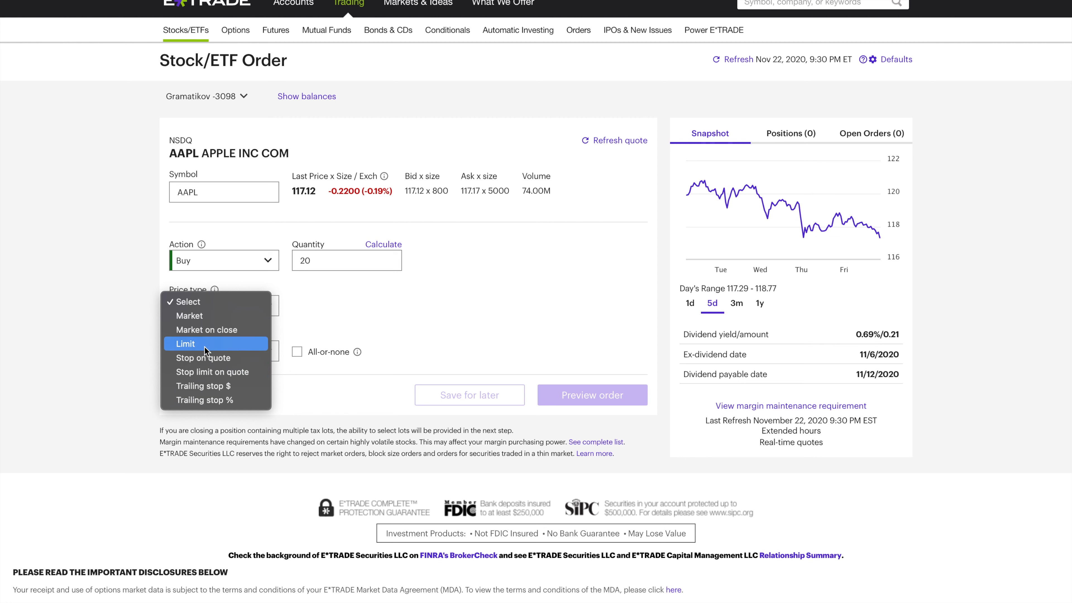
left_click(201, 320)
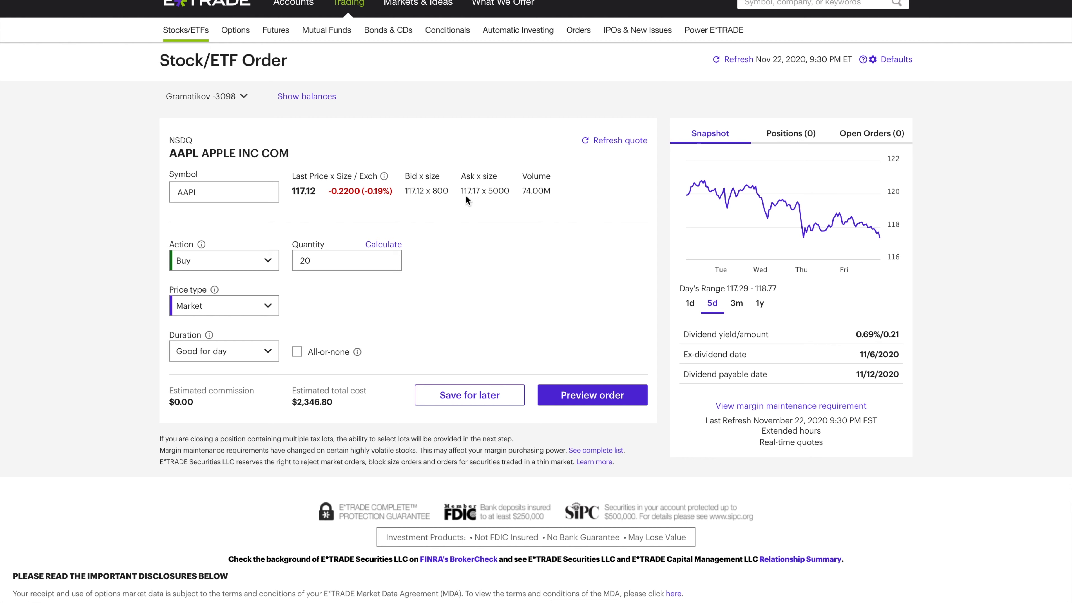
left_click_drag(462, 193, 483, 192)
Step: Switch the order's price type to Limit and review the bid and ask prices
left_click(267, 305)
left_click(227, 328)
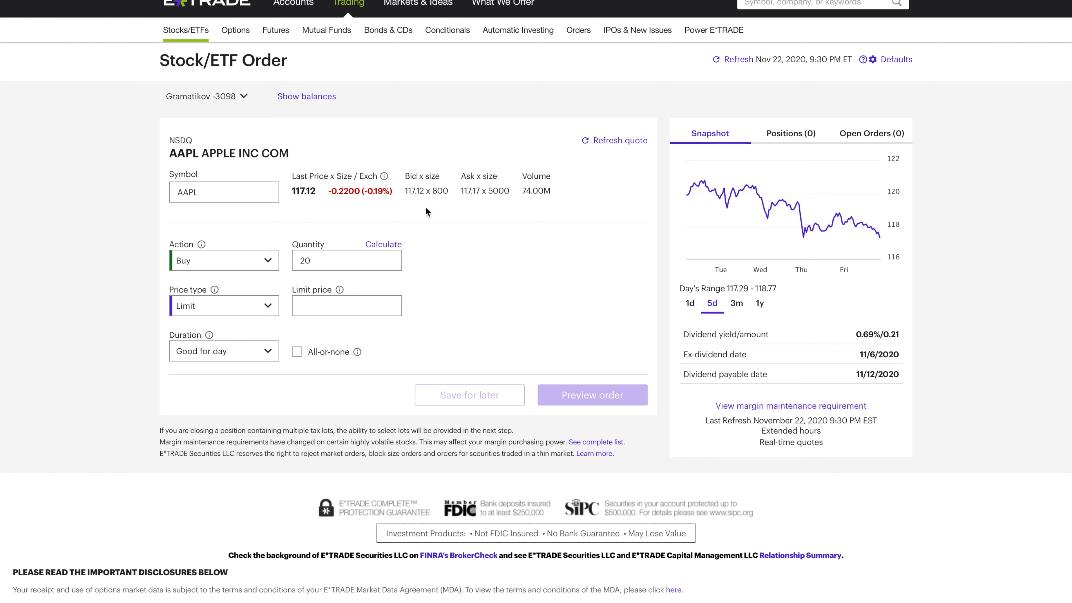
left_click_drag(481, 193, 470, 194)
left_click(430, 196)
Step: Return the order's price type to Market and look at the duration options
left_click(267, 306)
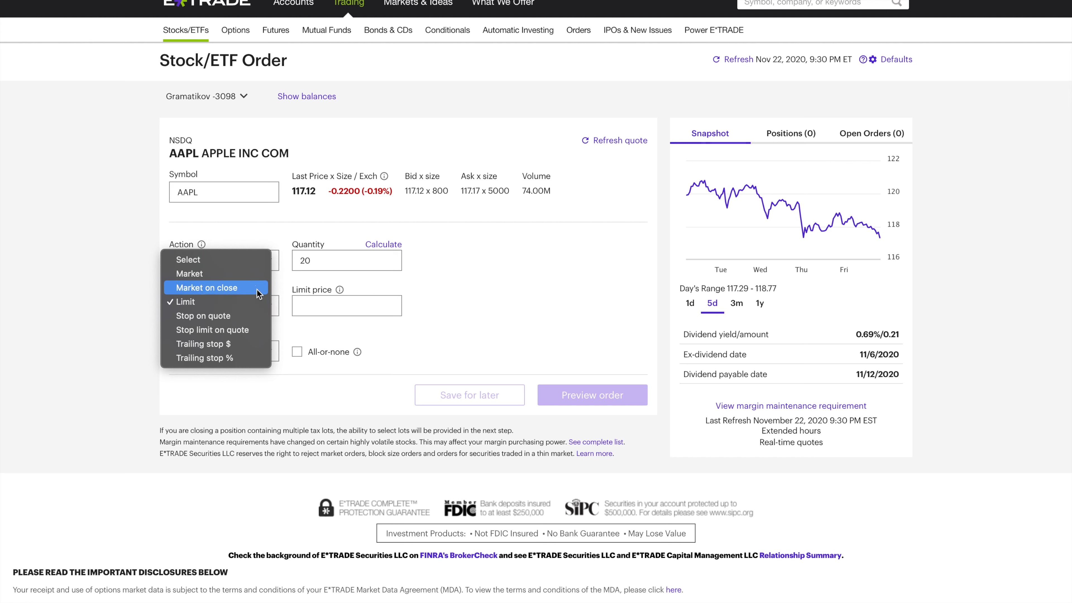
left_click(262, 273)
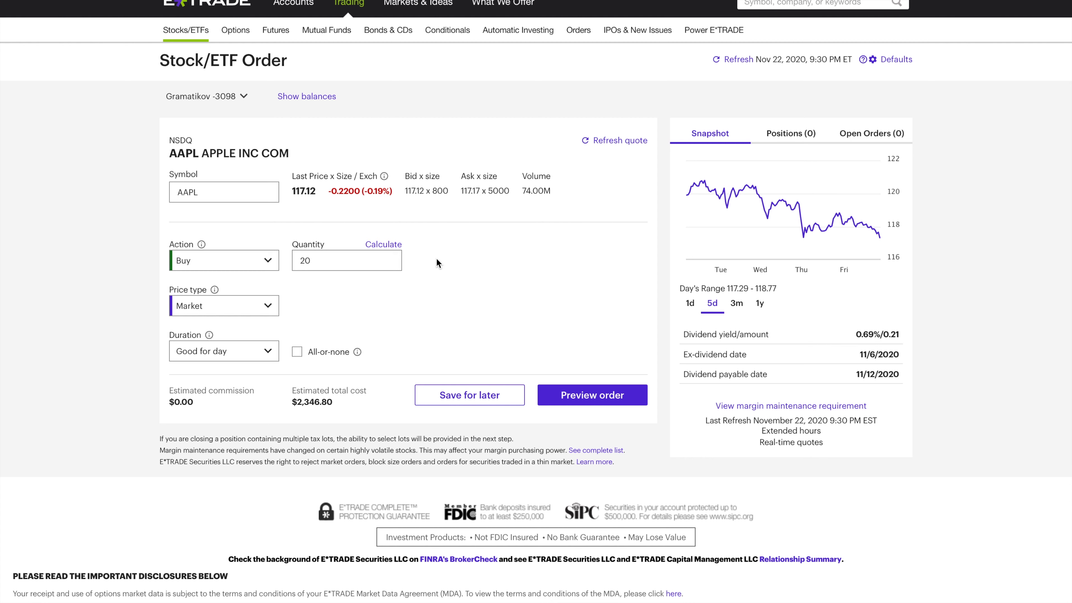
left_click(276, 311)
left_click(243, 314)
left_click(268, 352)
left_click(335, 317)
Step: Make the order a Limit order with a limit price of 100
left_click(277, 310)
left_click(241, 326)
left_click(352, 305)
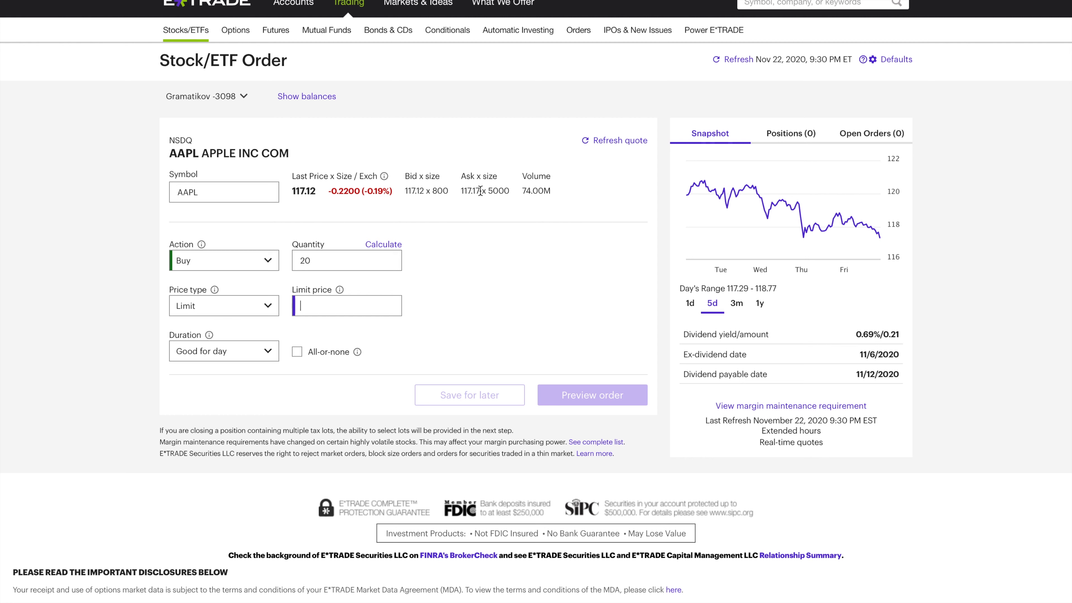
type("100")
left_click(306, 249)
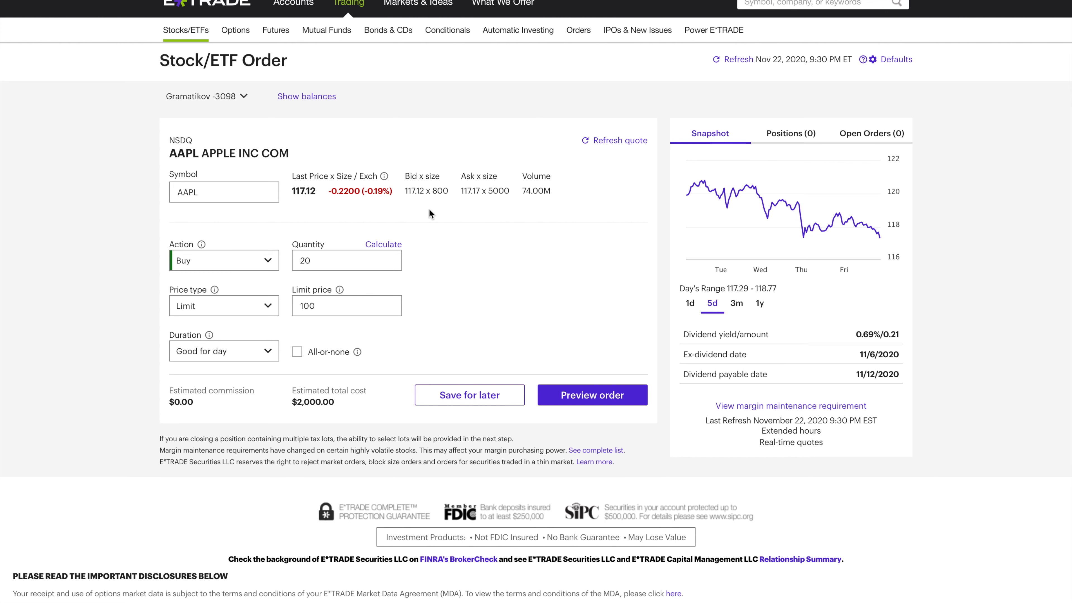
Step: Change the order's limit price to 116
left_click(339, 308)
key("BackSpace")
key("BackSpace")
key("BackSpace")
type("116")
left_click(443, 246)
Step: Review the available order durations and the account's positions and open orders
left_click(270, 349)
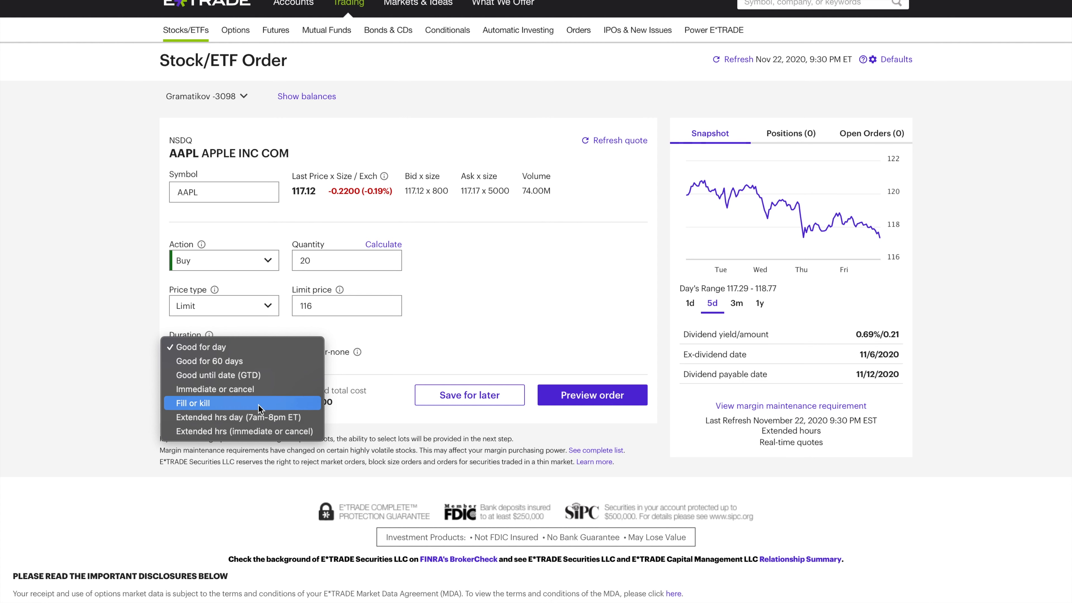
left_click(459, 288)
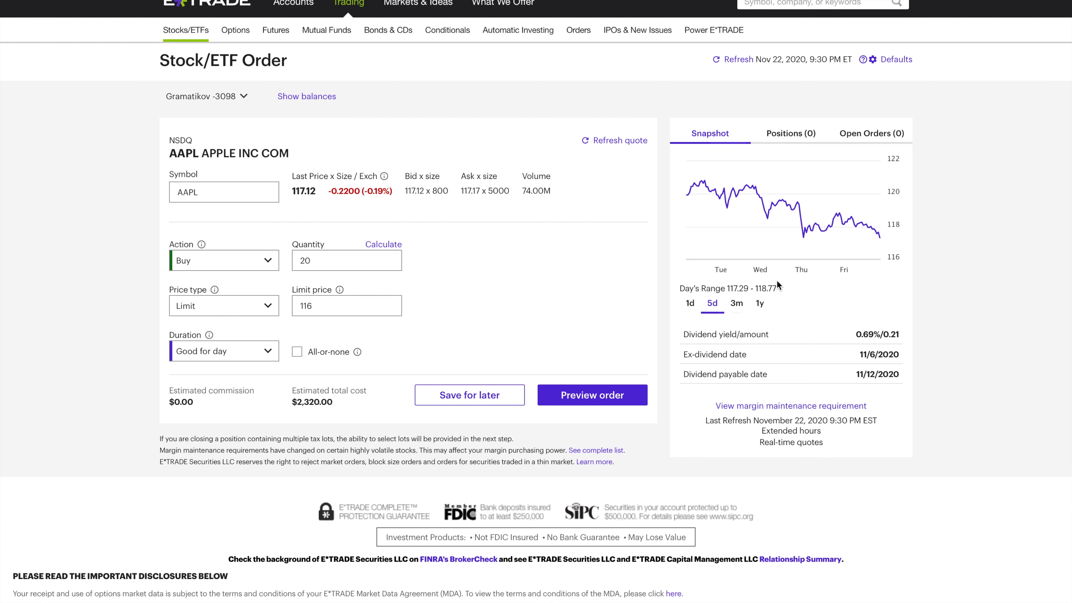
left_click(782, 134)
left_click(854, 134)
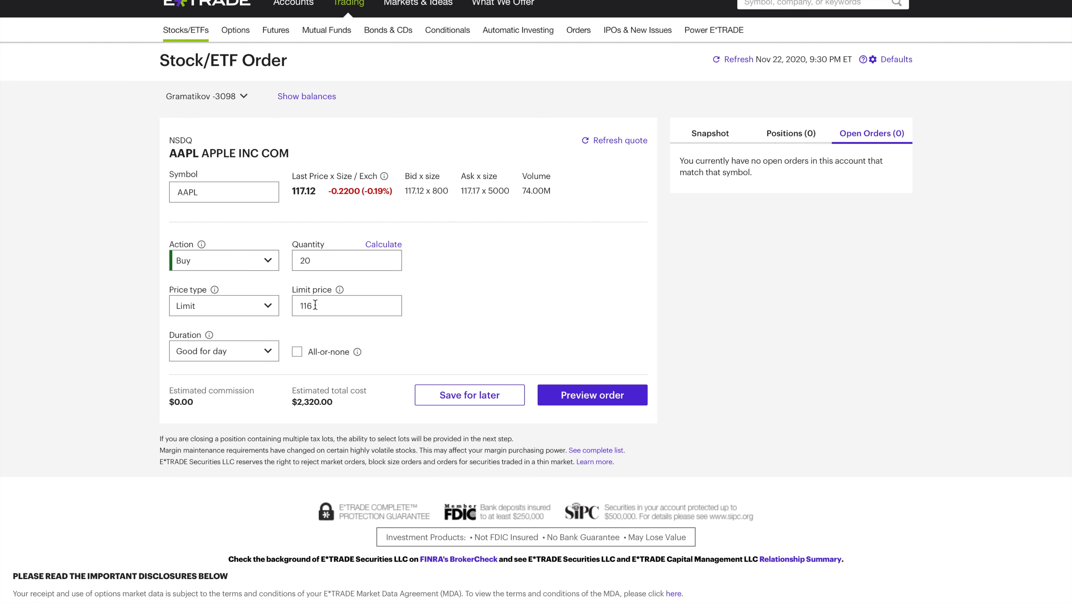
Step: Preview the Apple limit buy order
left_click(580, 396)
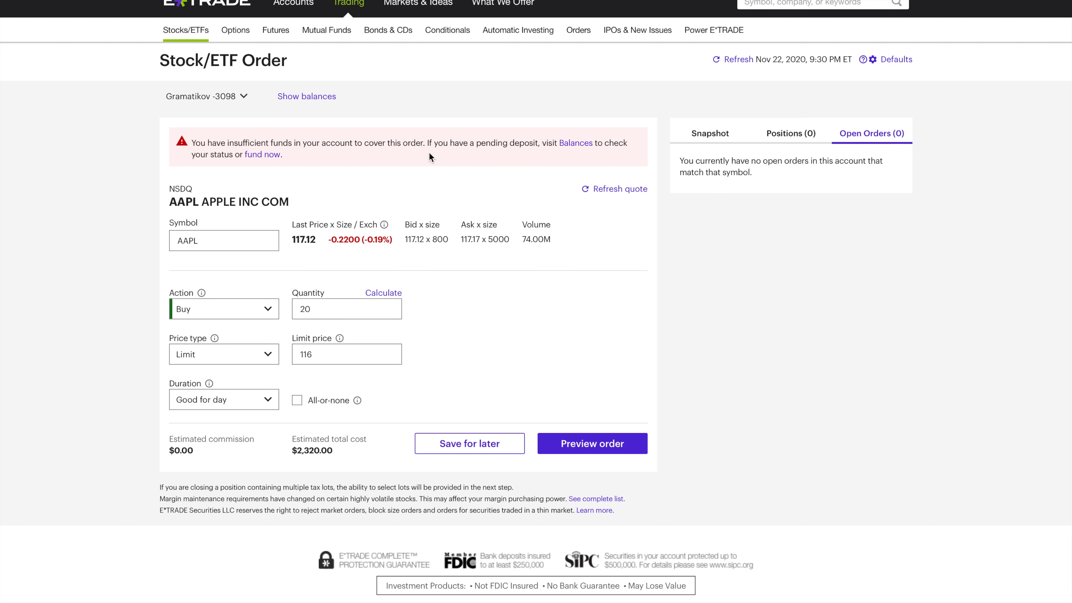
left_click(702, 130)
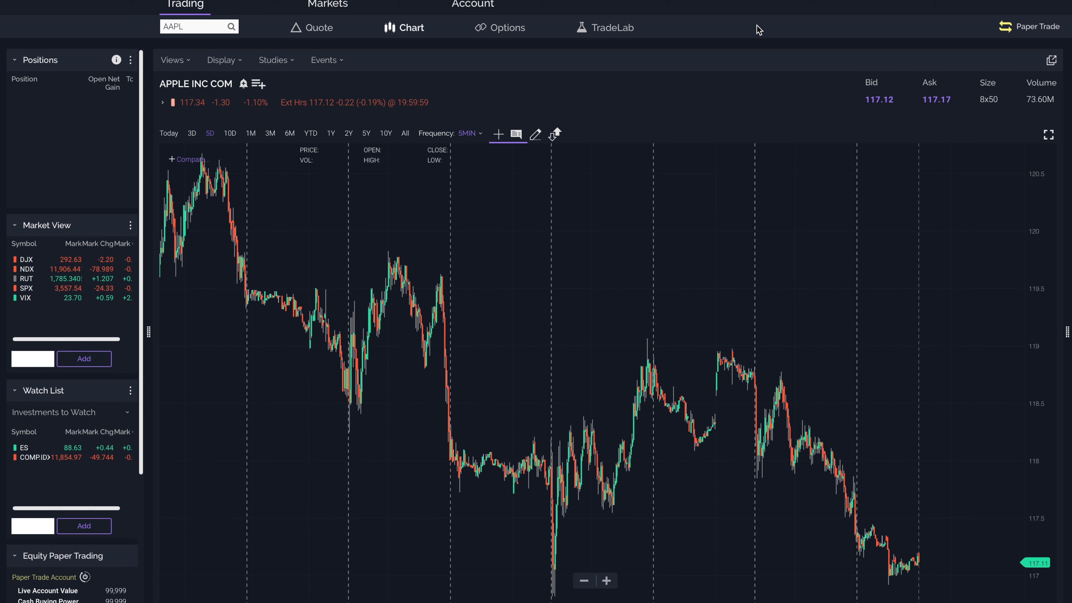
Step: Check the Equity Paper Trading account balances and load the Tesla chart with the symbol TSLA
scroll(79, 434, "down", 5)
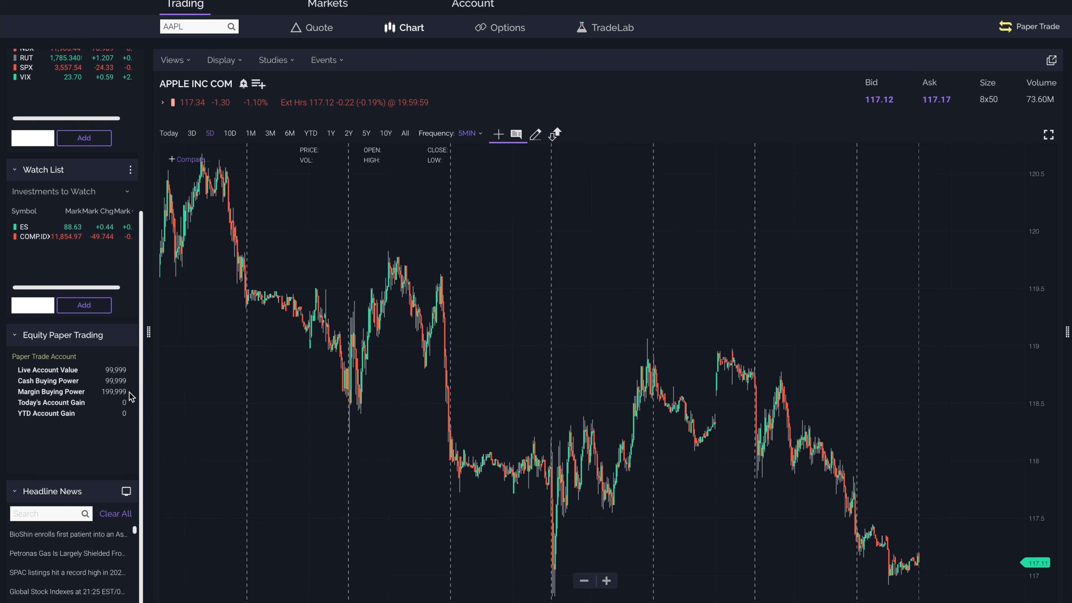
scroll(132, 396, "up", 5)
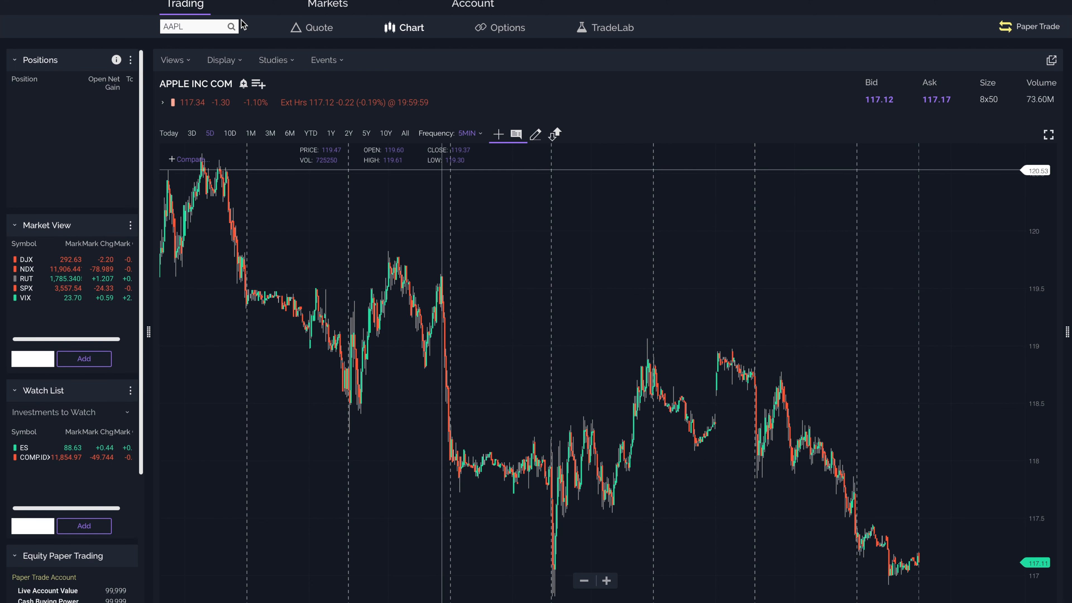
left_click(206, 27)
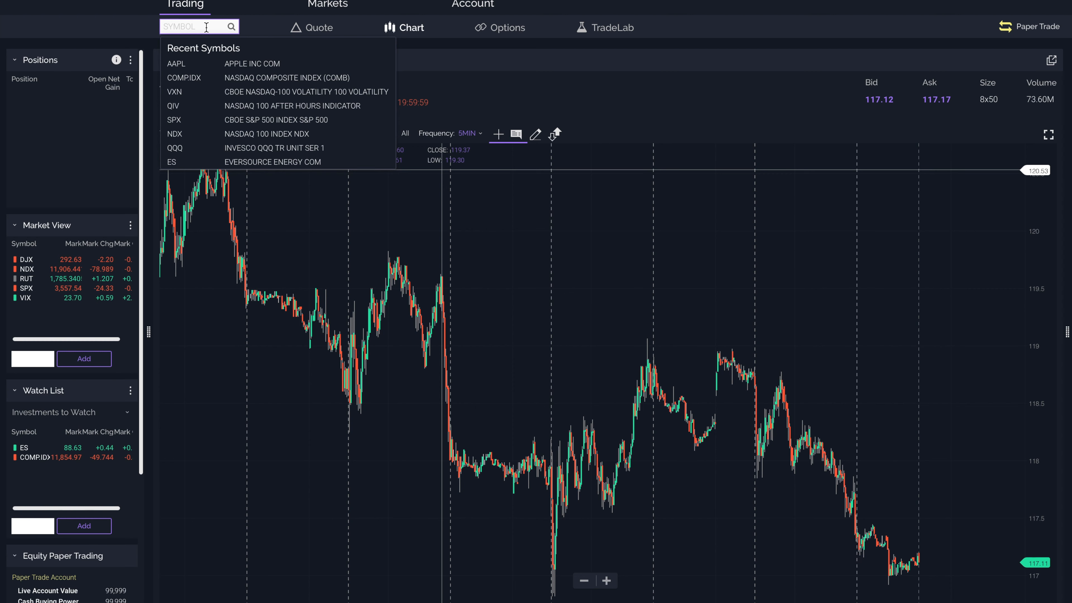
type("TSLA")
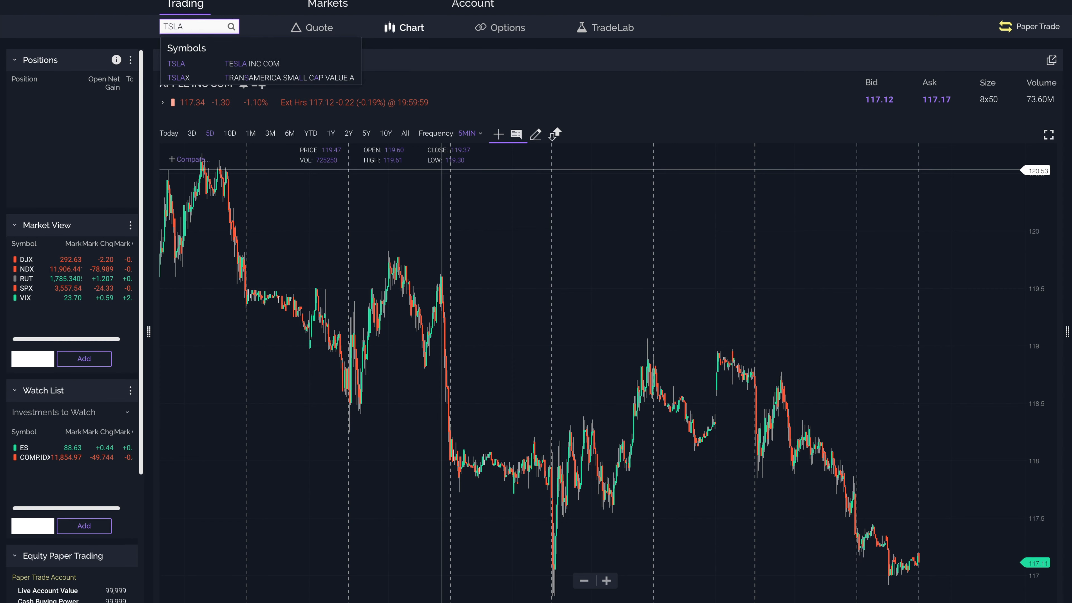
left_click(255, 64)
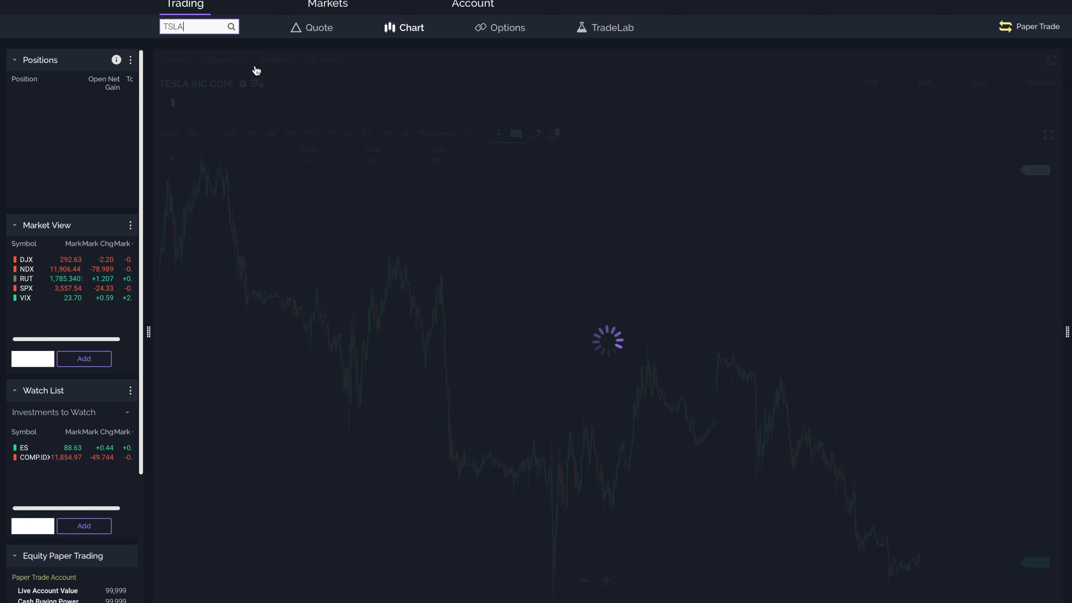
Step: Load the Apple chart by selecting AAPL from the symbol search
double_click(210, 27)
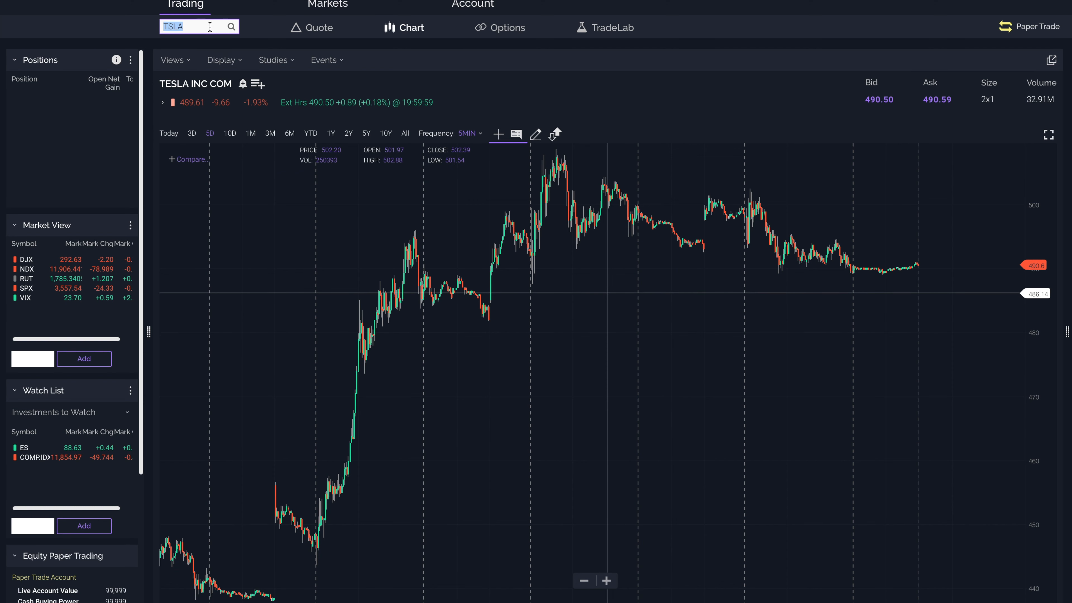
type("AAP")
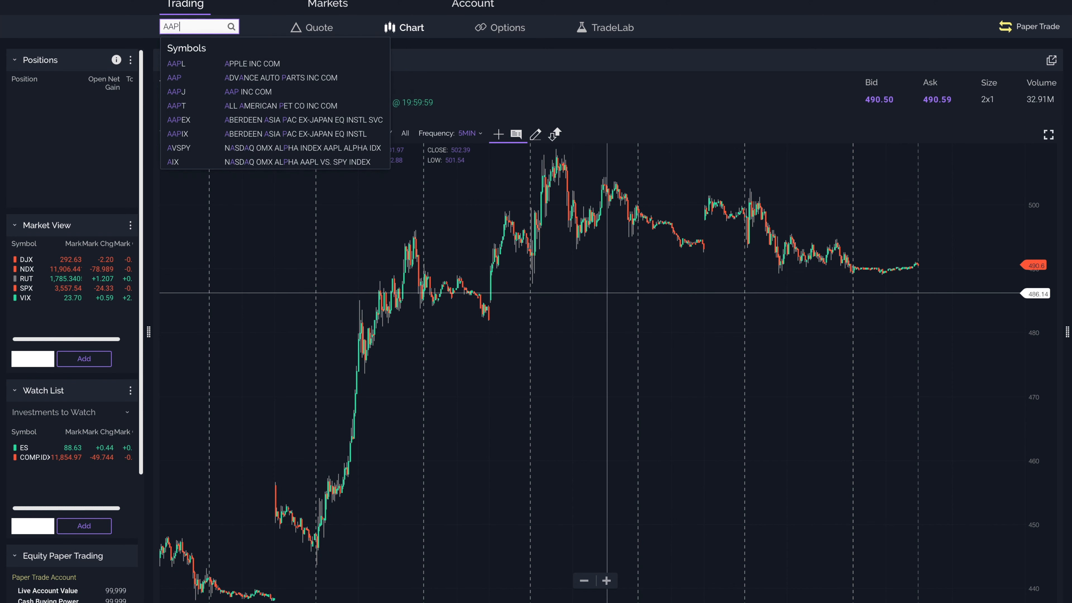
left_click(188, 64)
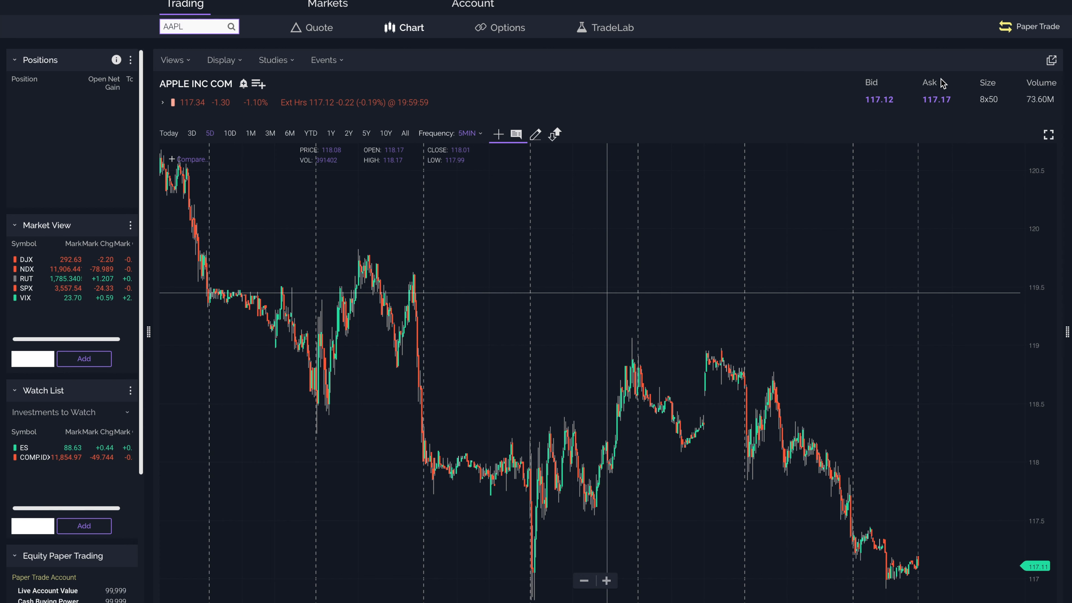
Step: Open a paper trade order ticket for AAPL from its bid price and set the action to Buy
left_click(878, 100)
left_click_drag(389, 216, 466, 75)
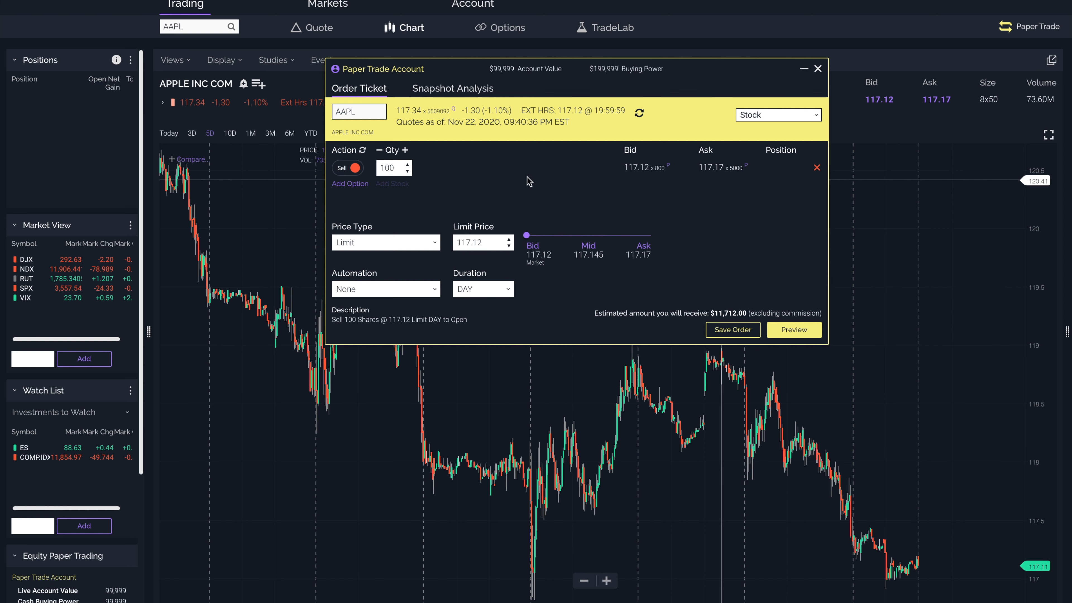
left_click(346, 170)
left_click(346, 171)
left_click(348, 168)
Step: Choose Limit as the paper order's price type and set the limit price to 117.12
left_click(367, 242)
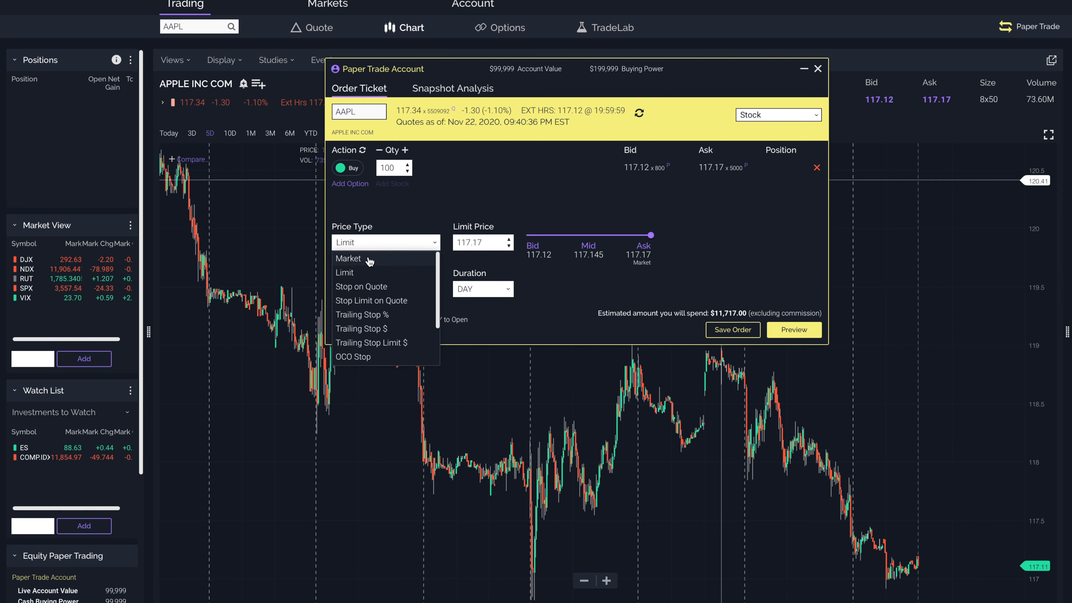
left_click(366, 272)
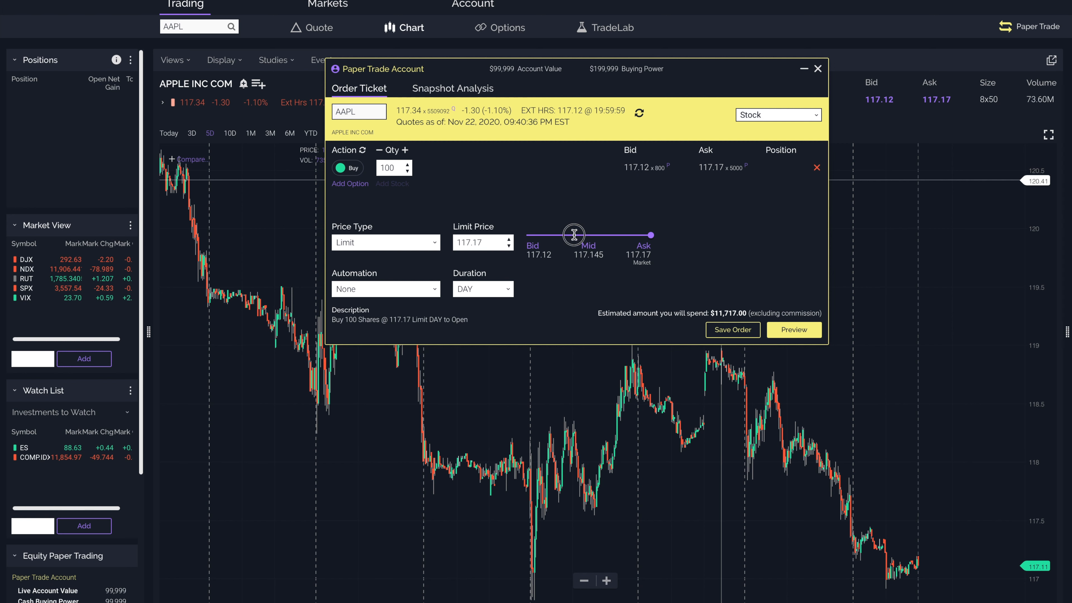
left_click(502, 248)
key("BackSpace")
type("2")
left_click(561, 285)
Step: Set the paper order's automation to None and its duration to DAY - Good for the Day
left_click(434, 289)
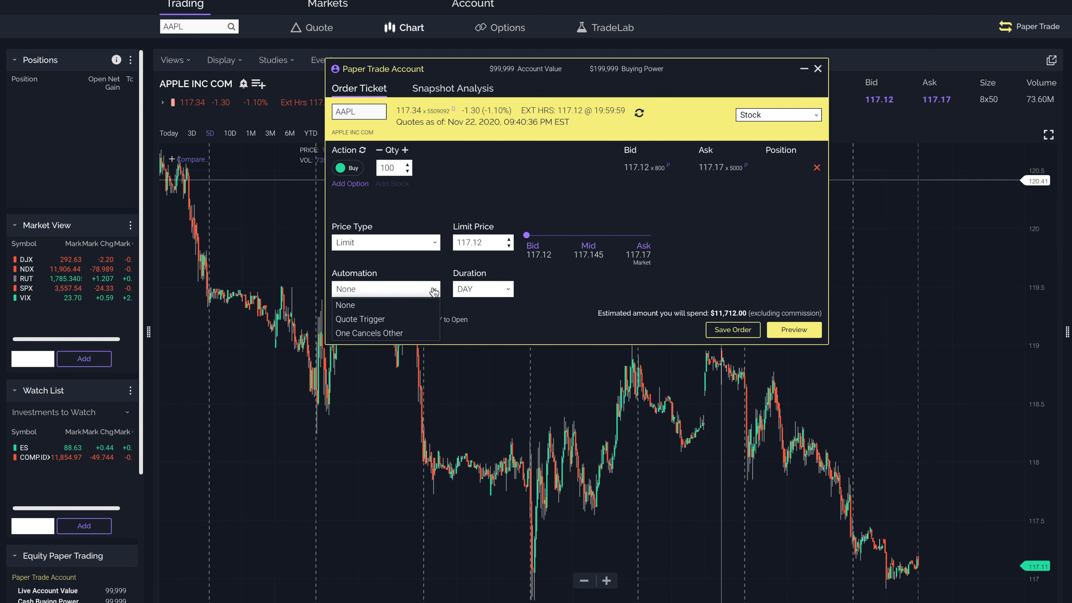
left_click(416, 305)
left_click(511, 289)
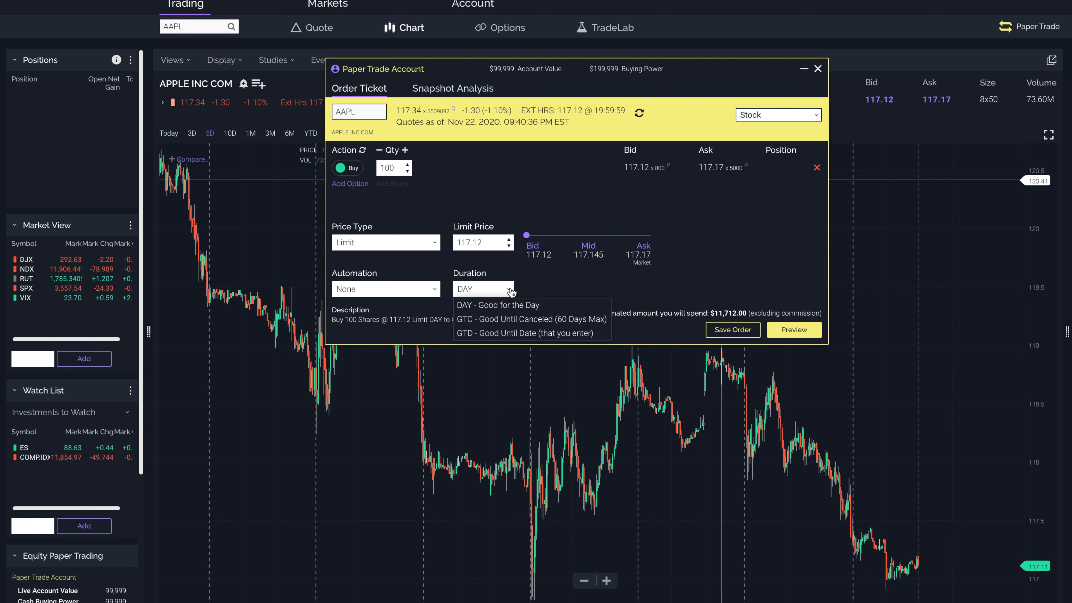
left_click(533, 305)
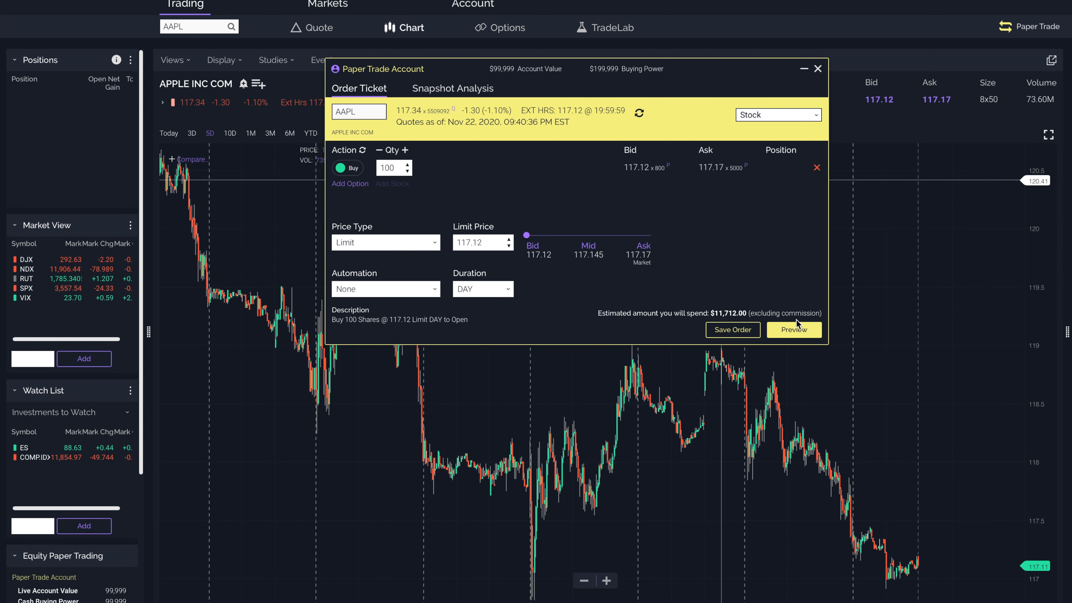
Step: Set the quantity to 20 shares, then preview and send the AAPL limit buy order
double_click(396, 171)
type("20")
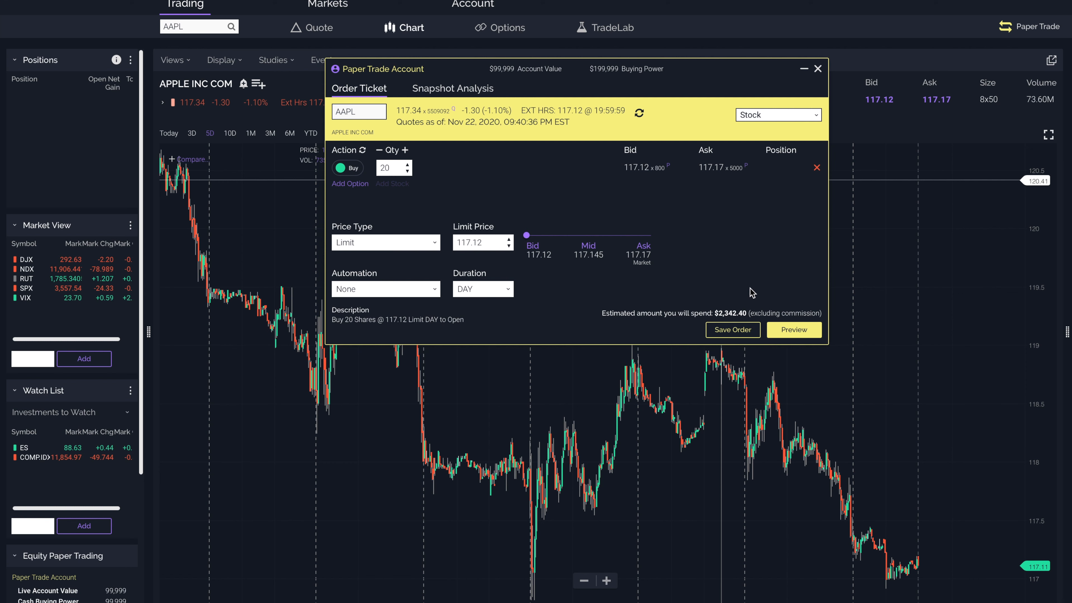
left_click(806, 332)
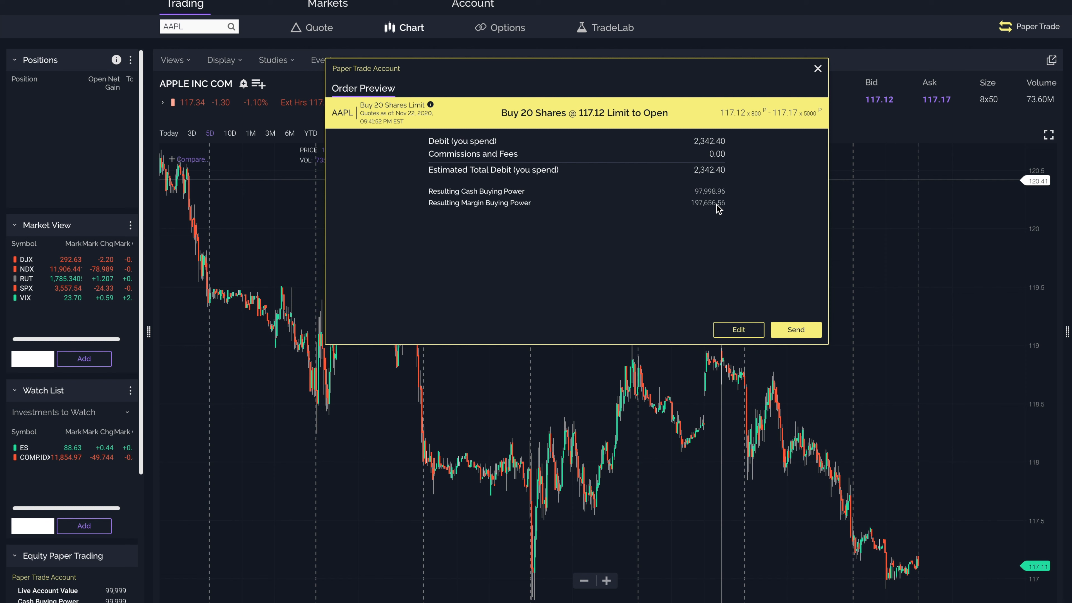
left_click(806, 330)
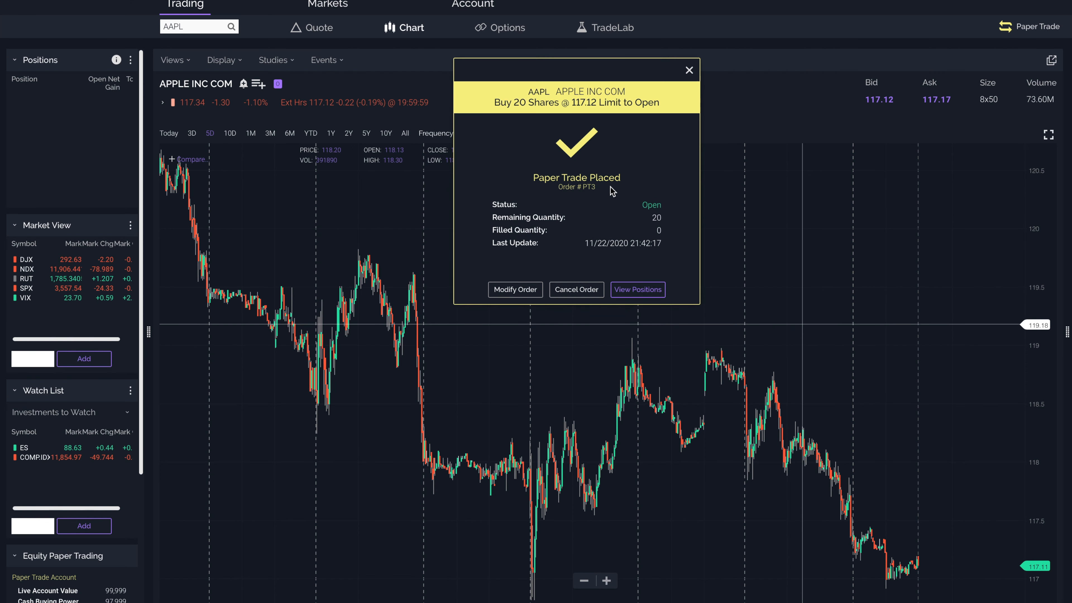
Step: View the paper account's positions after placing the limit order and return to the Apple chart
left_click(648, 293)
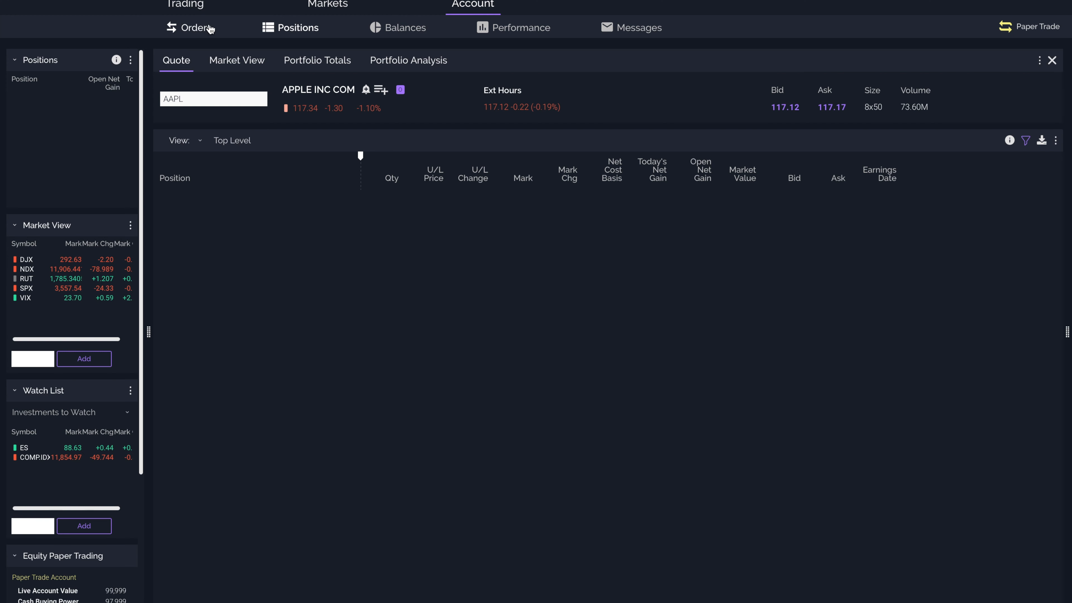
left_click(199, 7)
left_click(193, 41)
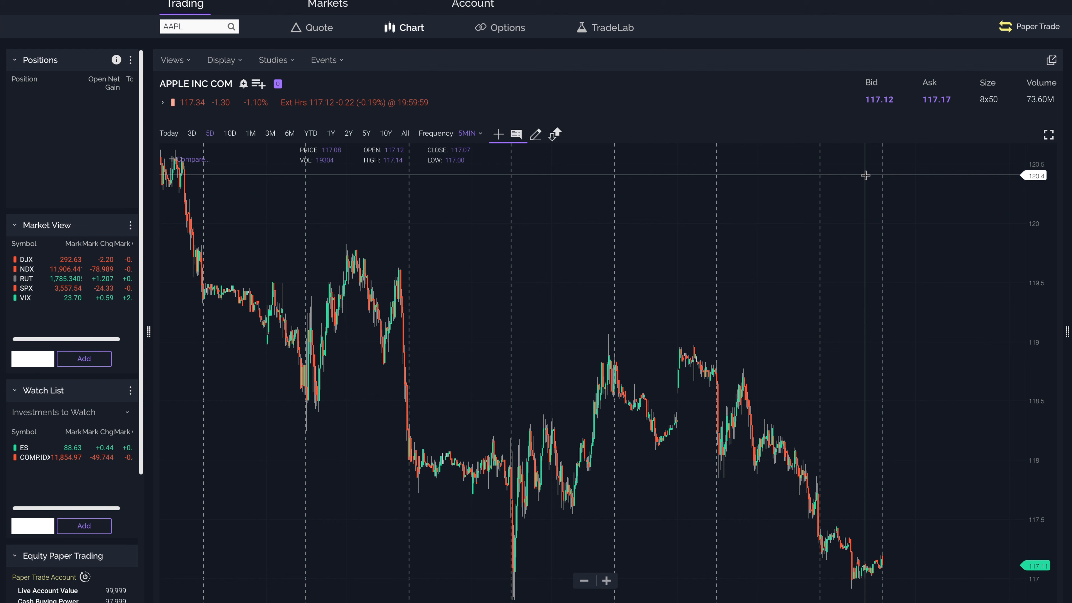
Step: Open a buy ticket from AAPL's ask price and send a Market order for 20 shares with DAY duration
left_click(938, 104)
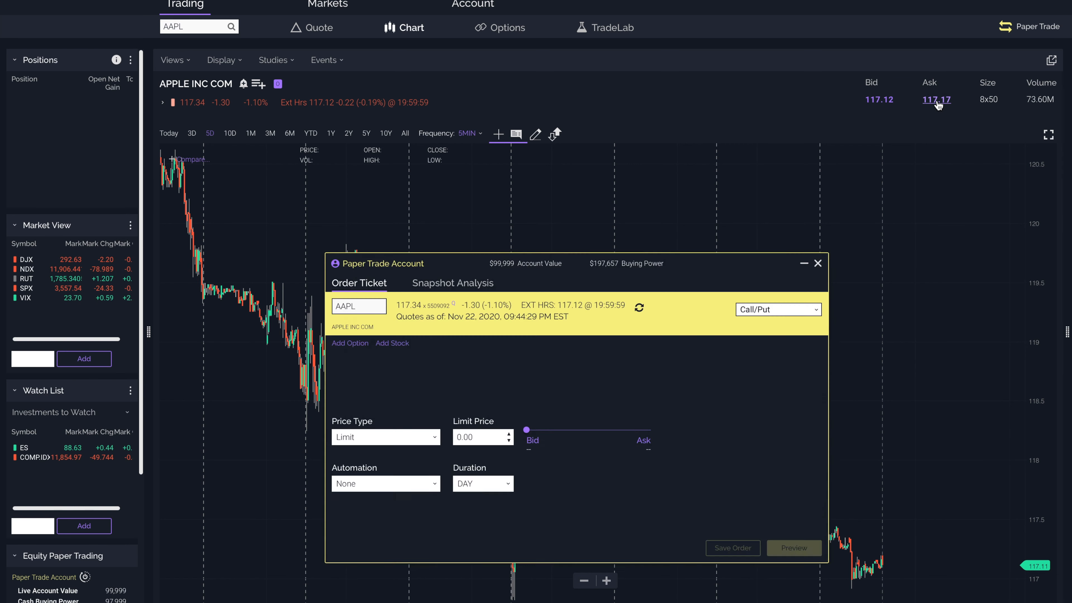
double_click(387, 169)
type("20")
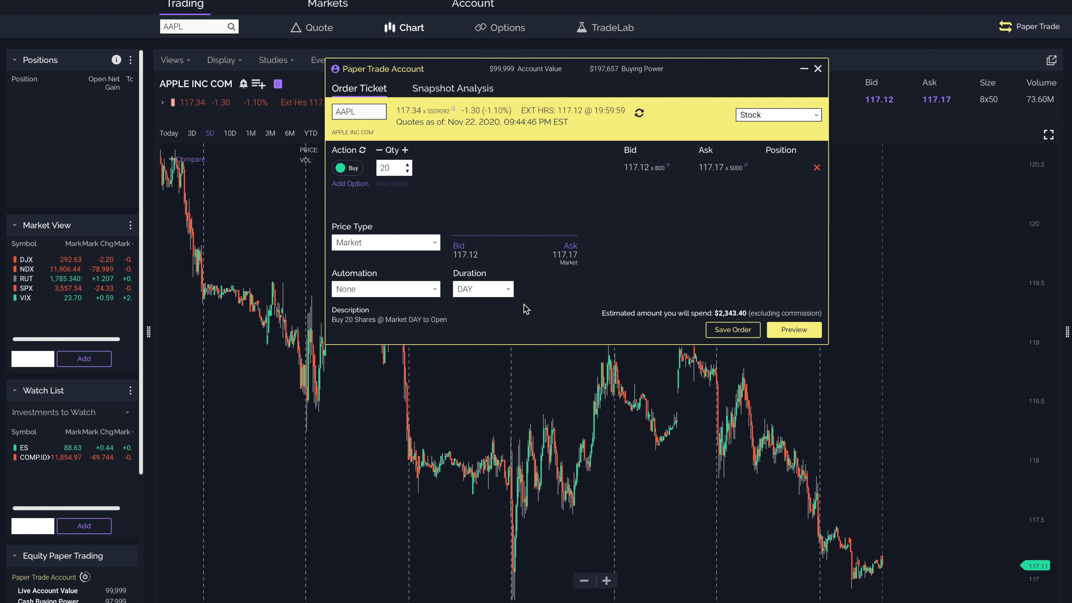
left_click(792, 333)
left_click(792, 331)
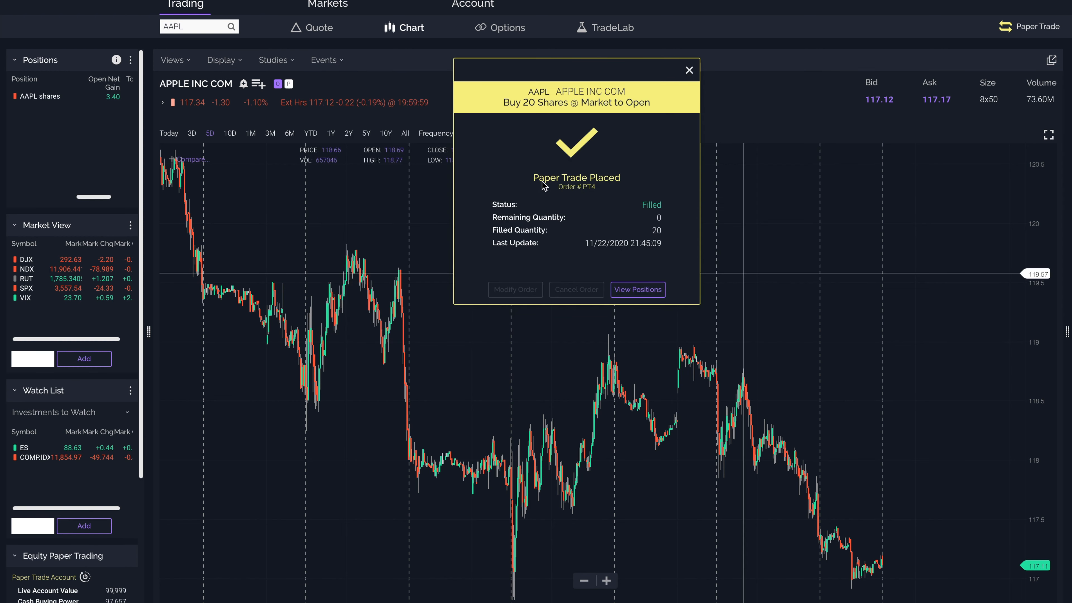
Step: View the AAPL shares in the paper account's positions, then open and close their Custom Grouping window
left_click(634, 292)
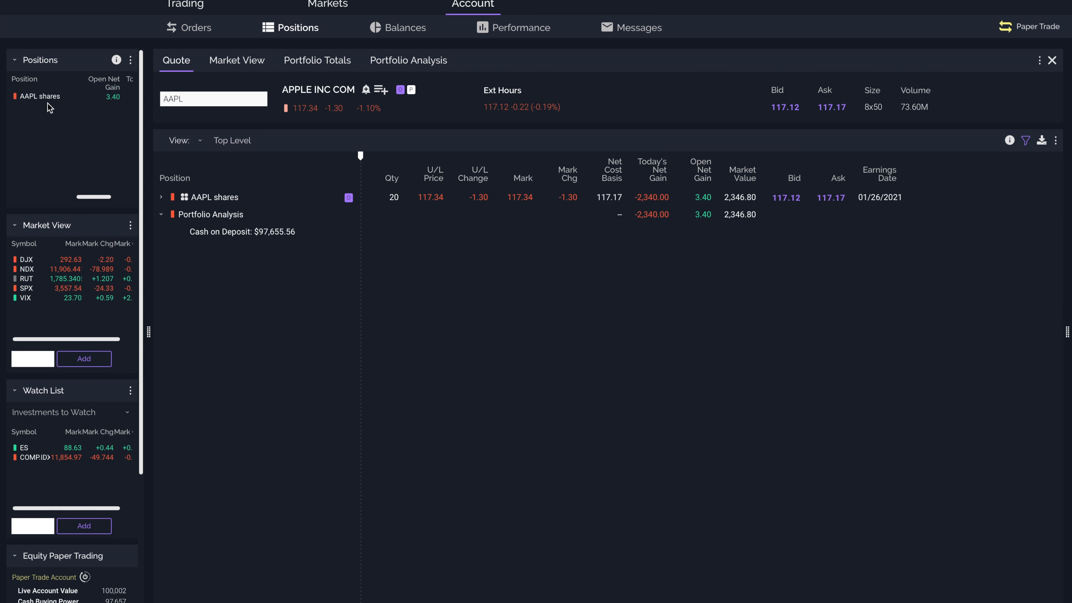
mouse_move(37, 97)
left_click(41, 100)
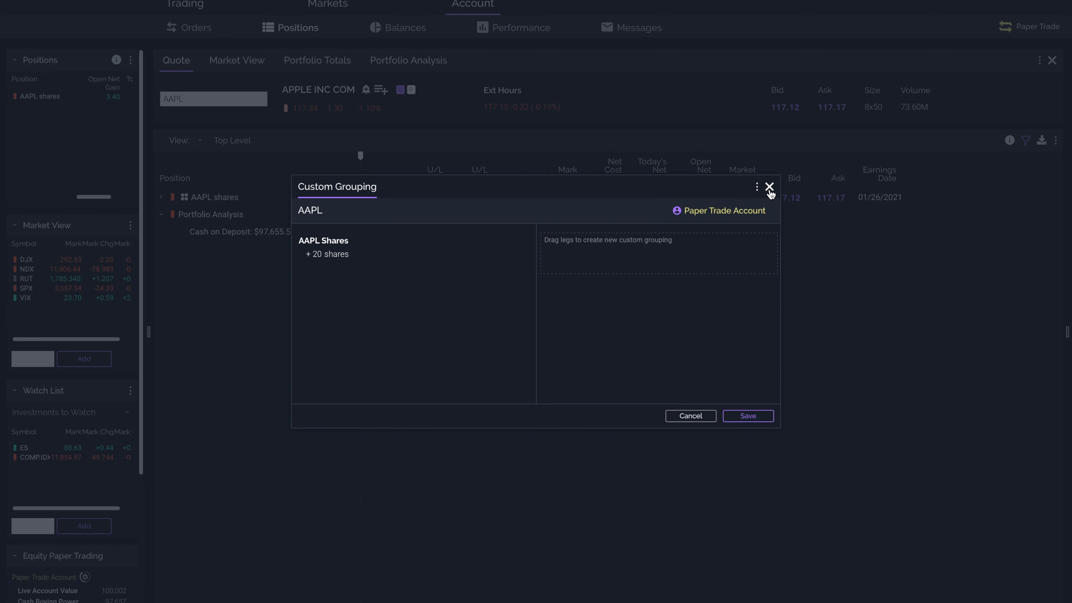
left_click(768, 187)
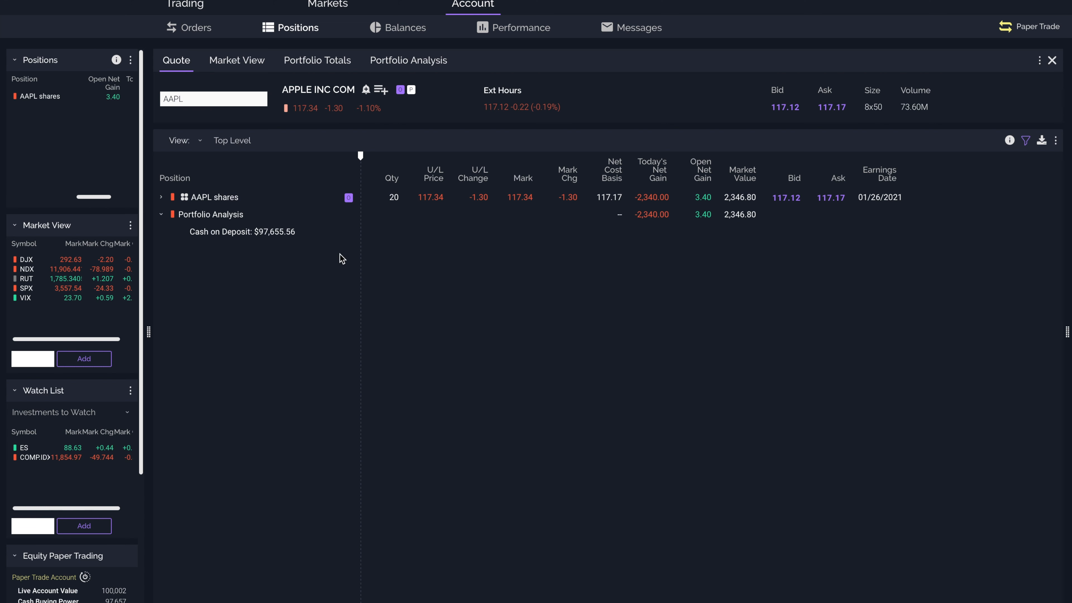
Step: Close the 20-share AAPL position with a Market sell order and dismiss the order confirmation
left_click(512, 204)
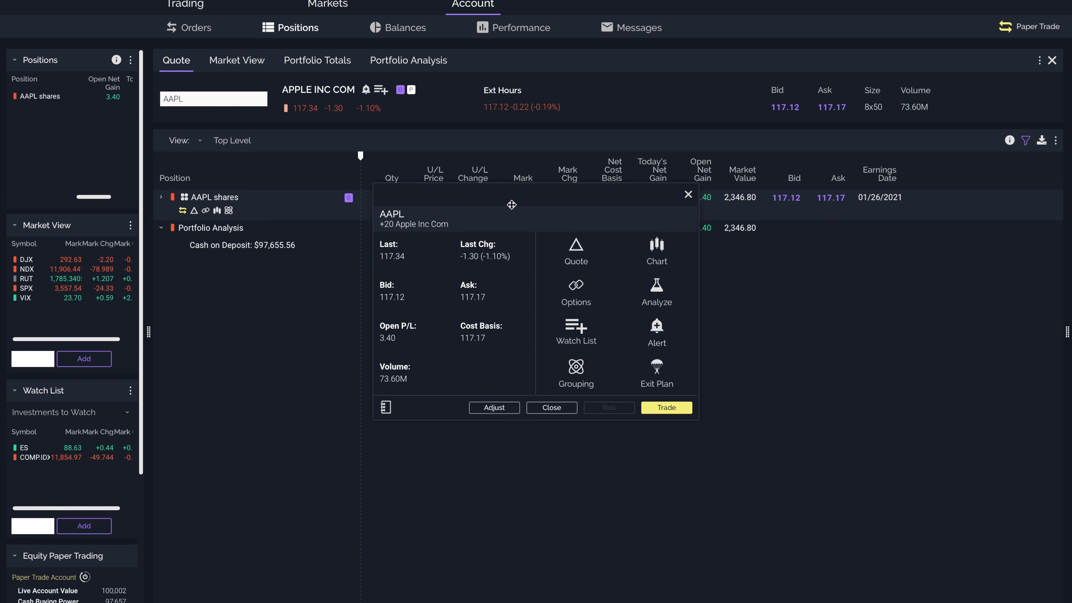
left_click(551, 407)
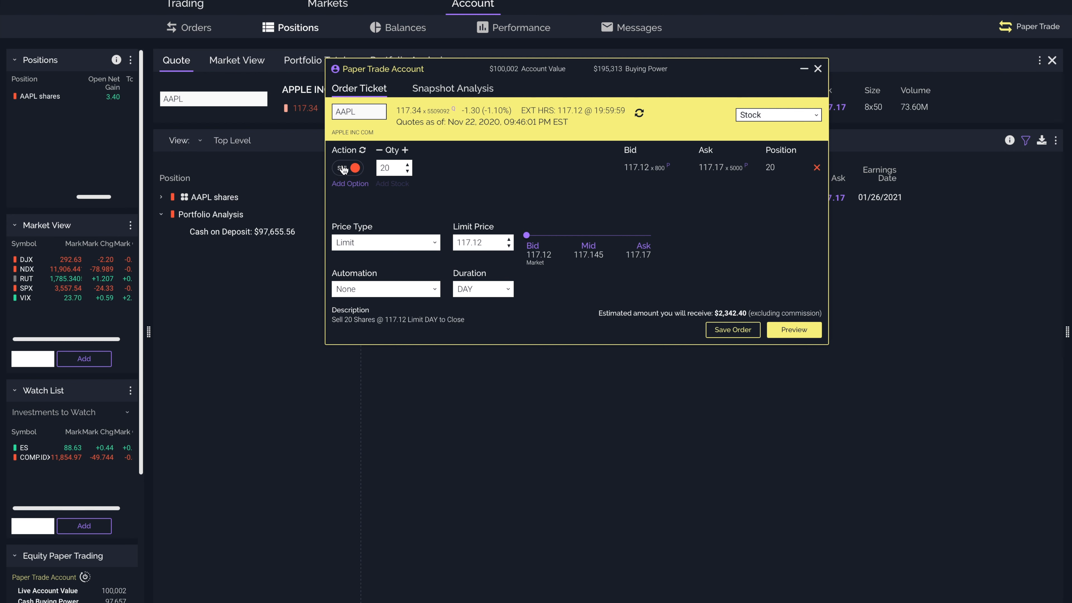
left_click(371, 244)
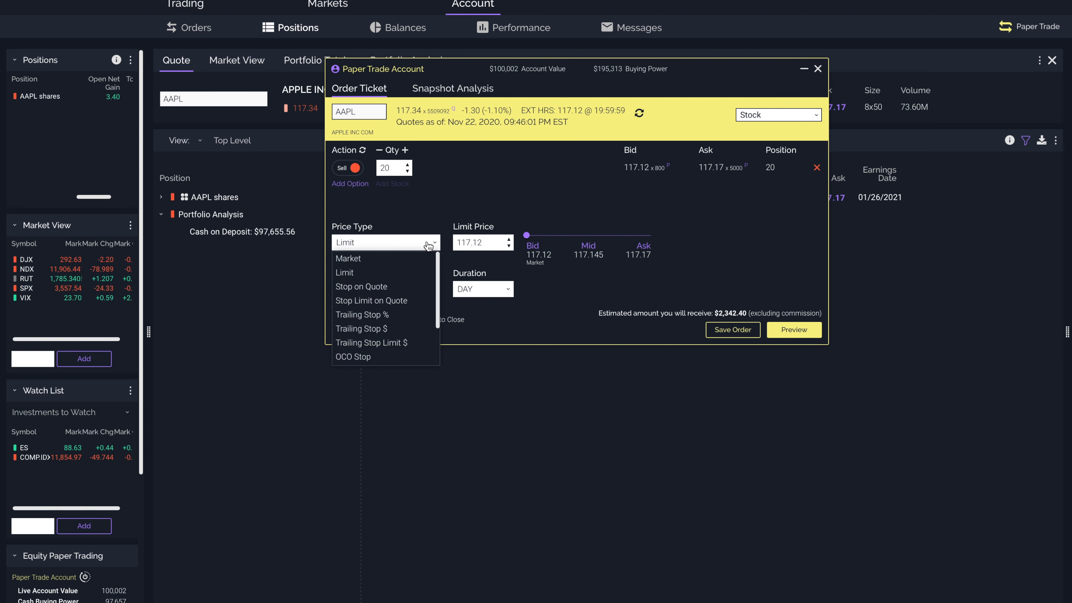
left_click(385, 262)
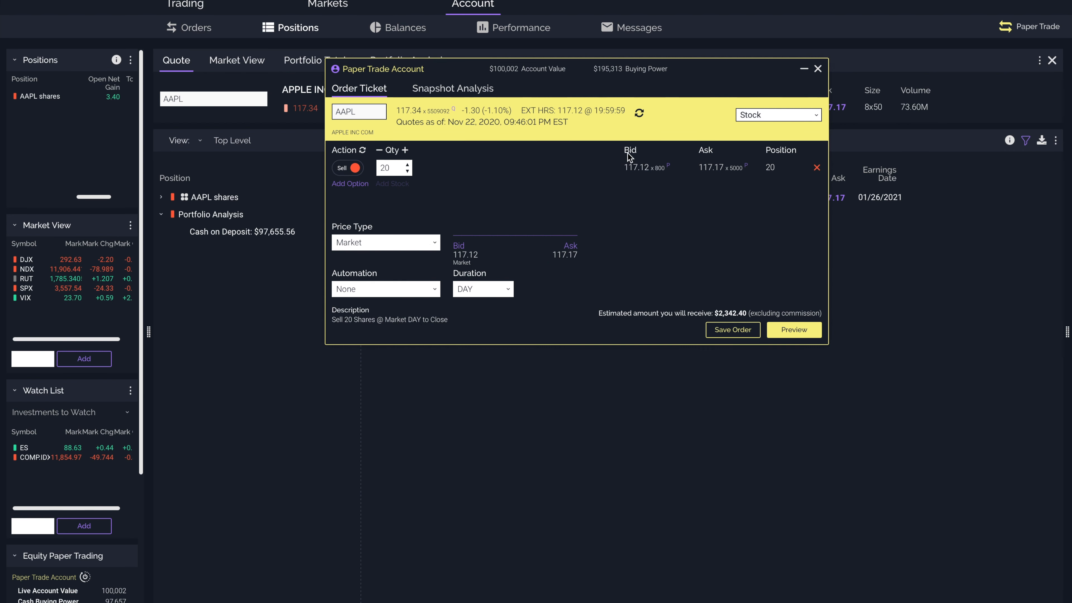
left_click(804, 330)
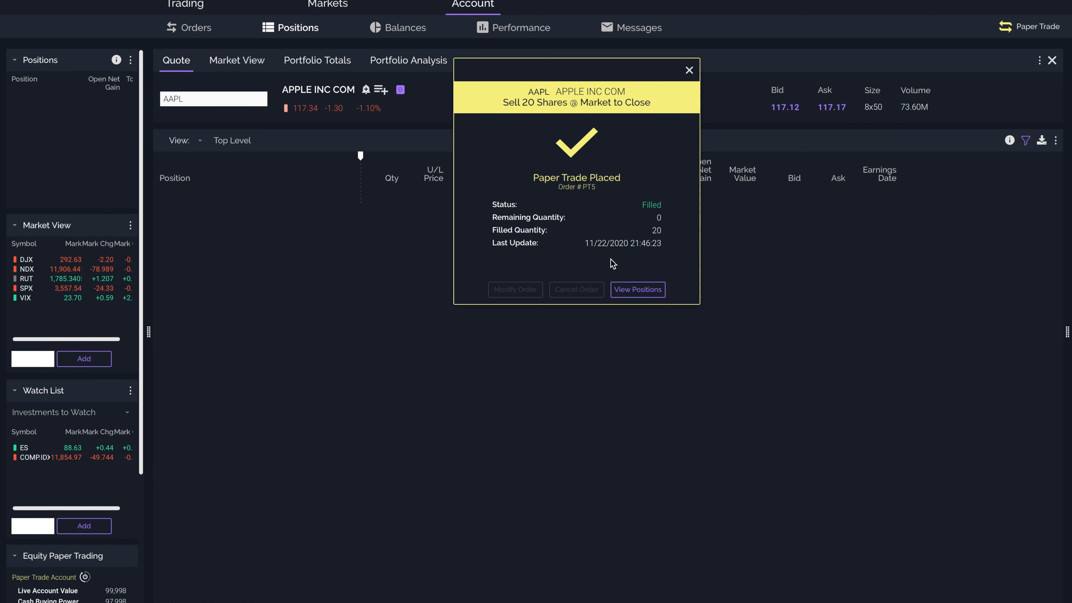
left_click(689, 70)
Step: Review the paper account's balances, including the account gain figures, and its performance chart for today
left_click(405, 27)
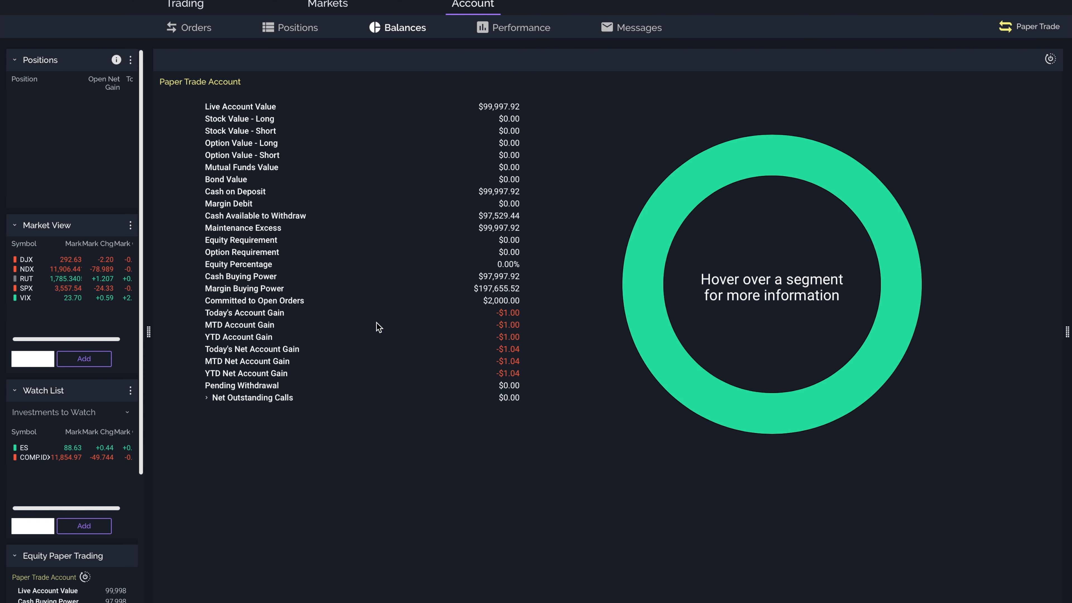
left_click(533, 313)
left_click_drag(533, 313, 522, 368)
left_click(523, 29)
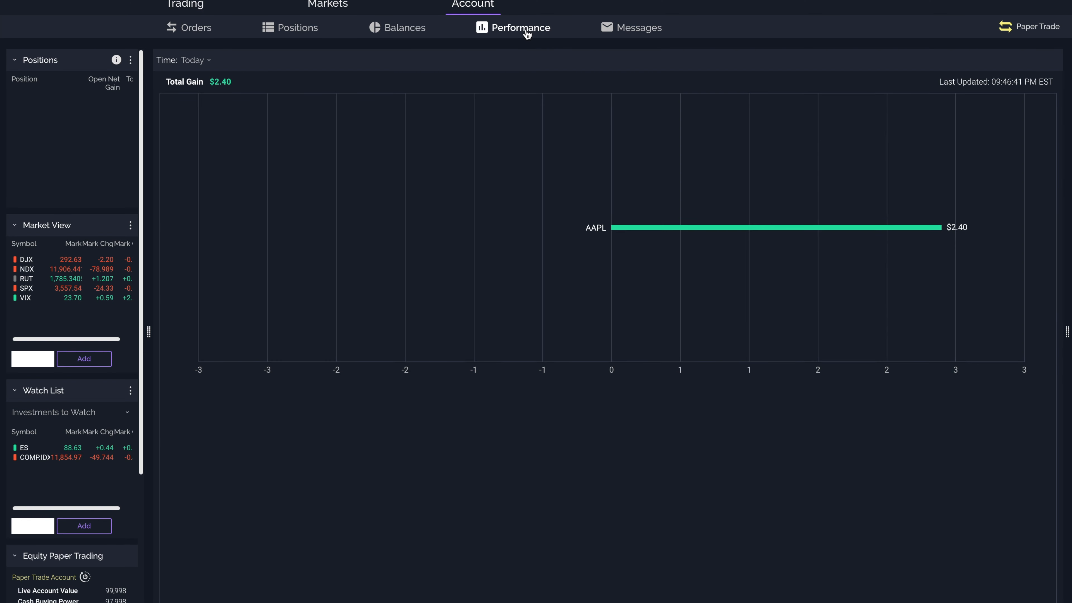
left_click(644, 226)
Step: Check the paper account's positions and order history, then return to the Apple chart
left_click(295, 37)
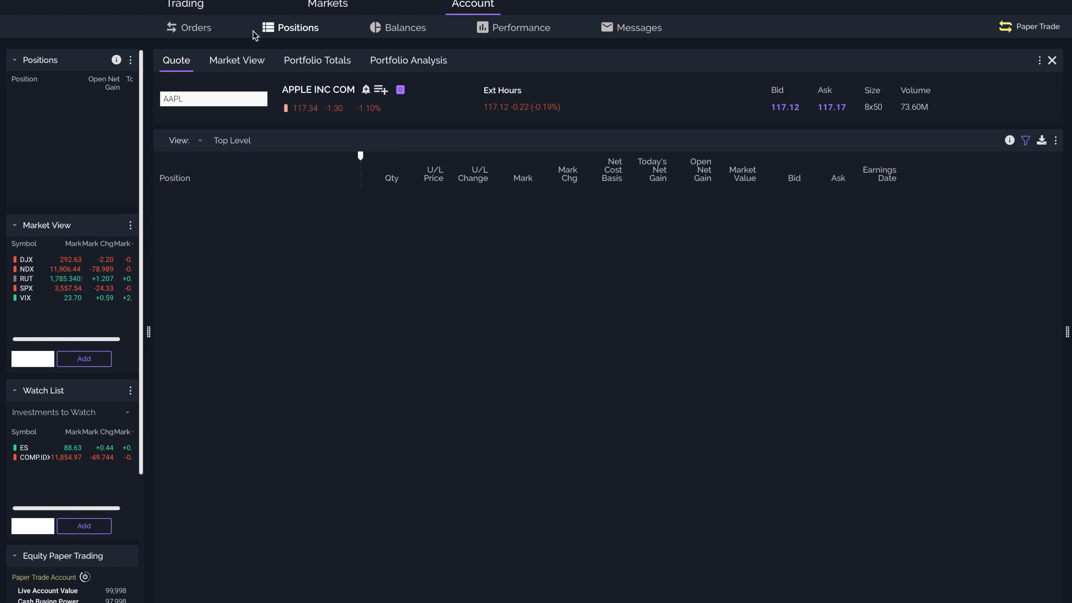
left_click(199, 29)
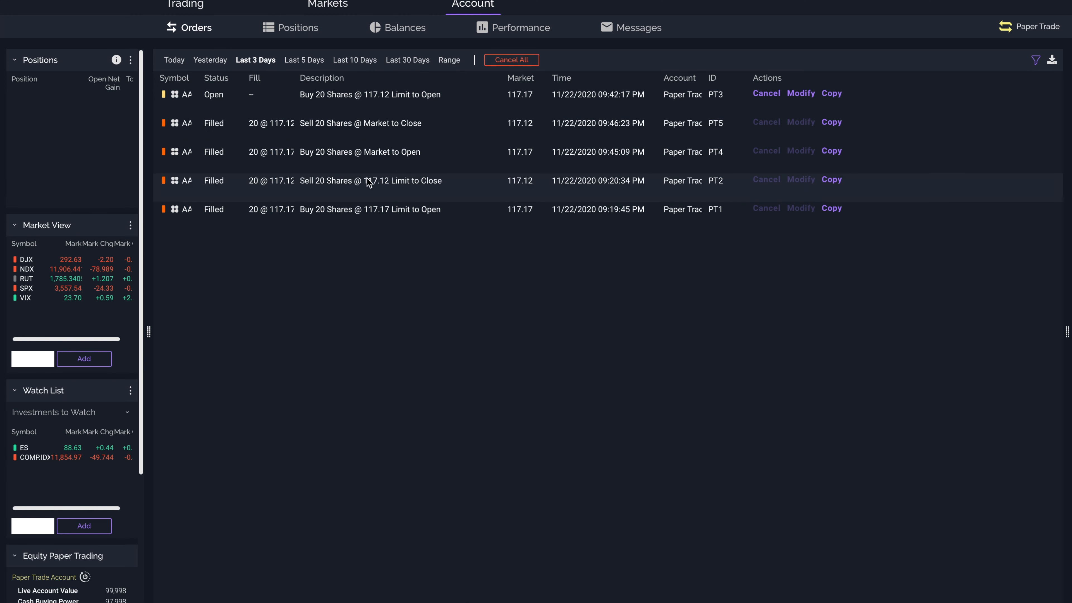
left_click(201, 8)
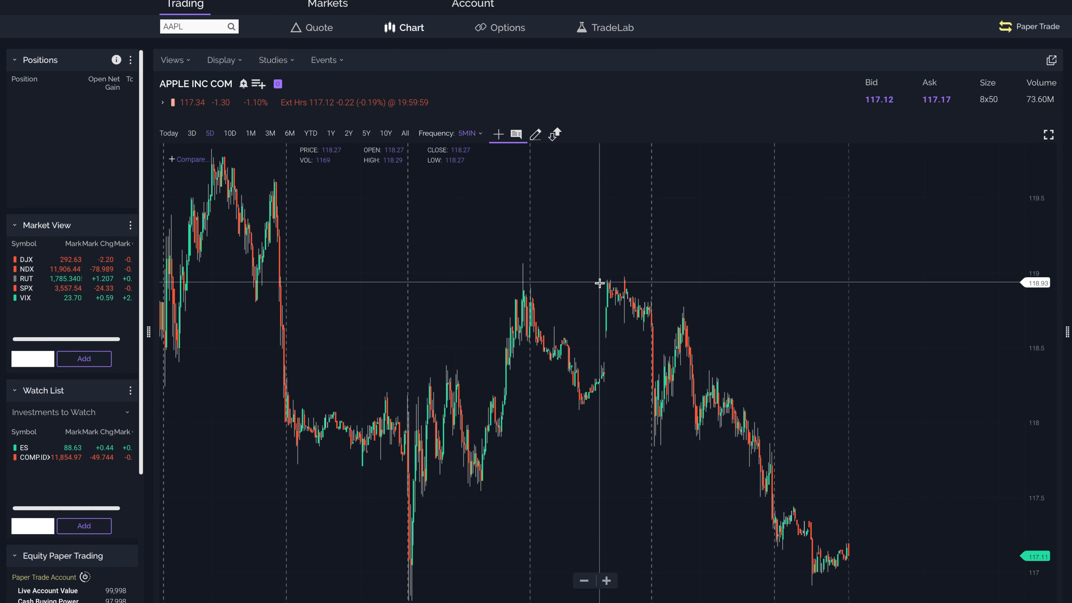